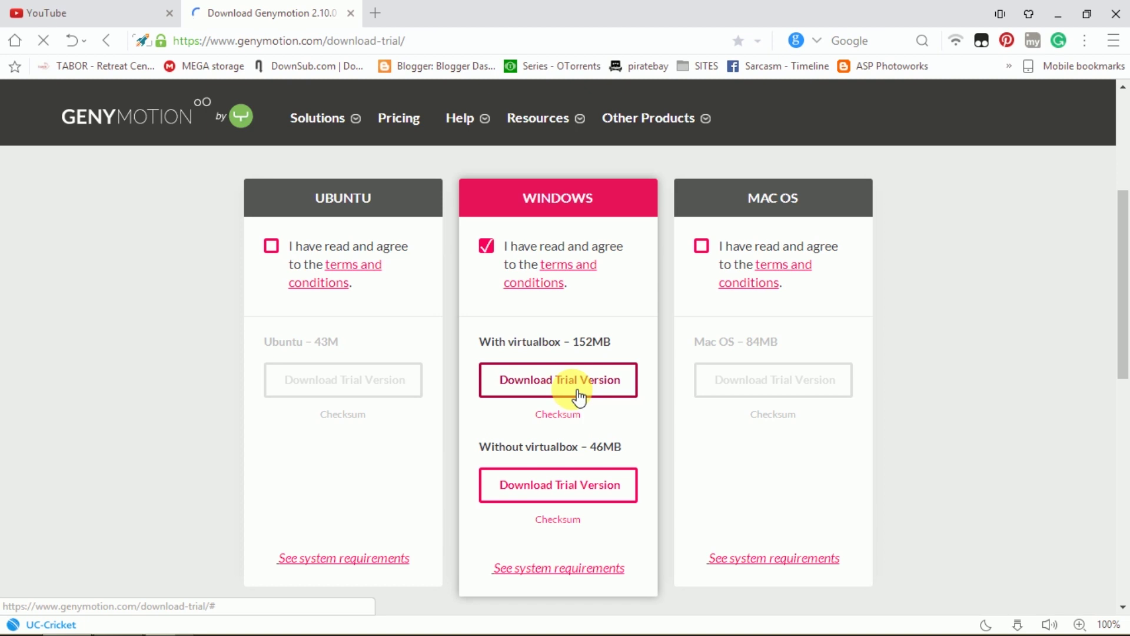
# Choose 'Get Genymotion personal version' and switch to the Download Genymotion 2.10.0 tab.
pyautogui.click(578, 389)
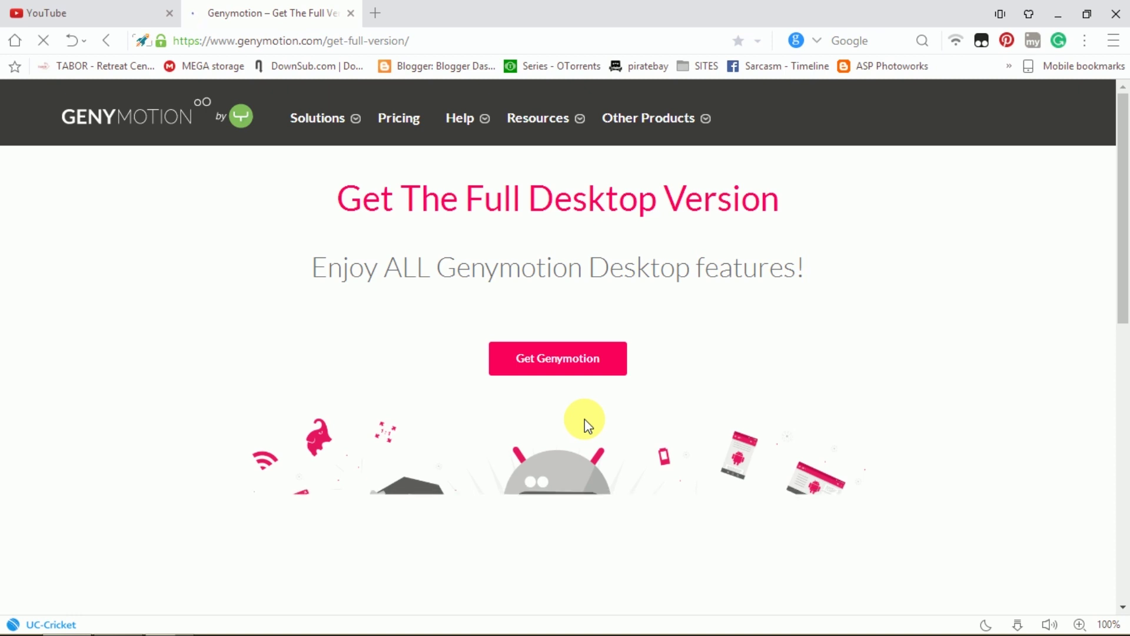
pyautogui.scroll(-4, 584, 419)
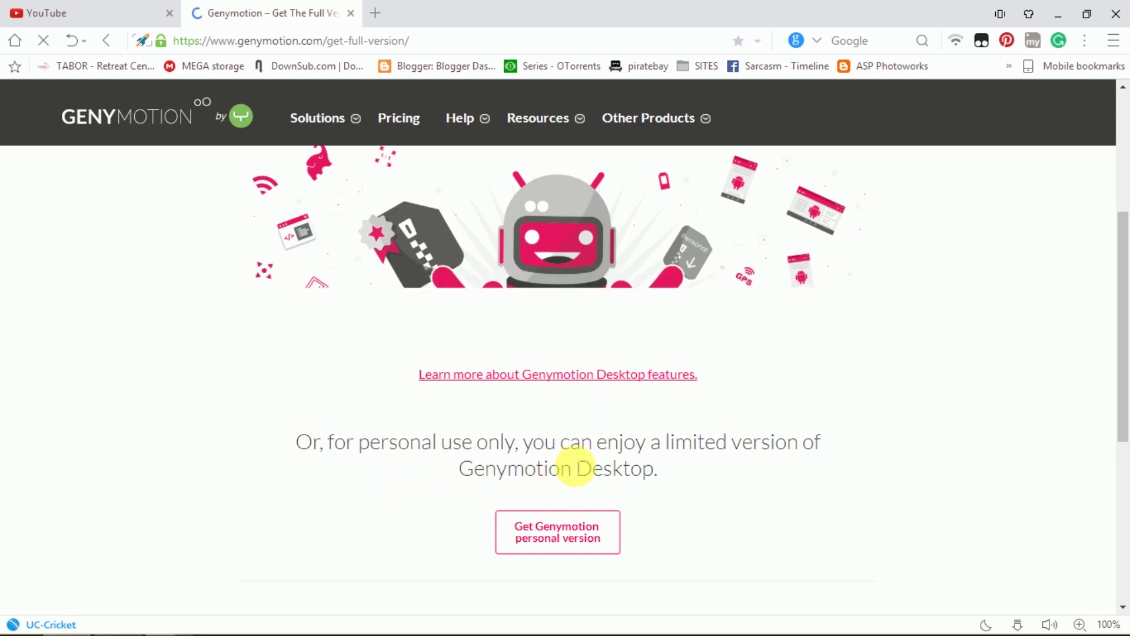
pyautogui.scroll(-2, 576, 465)
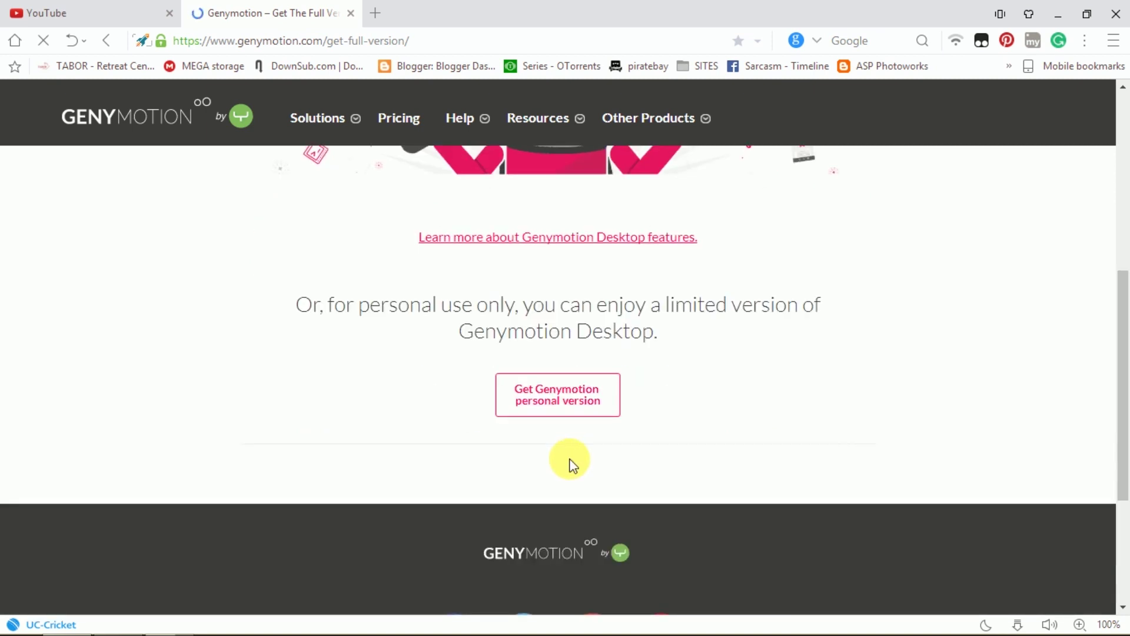
pyautogui.click(590, 406)
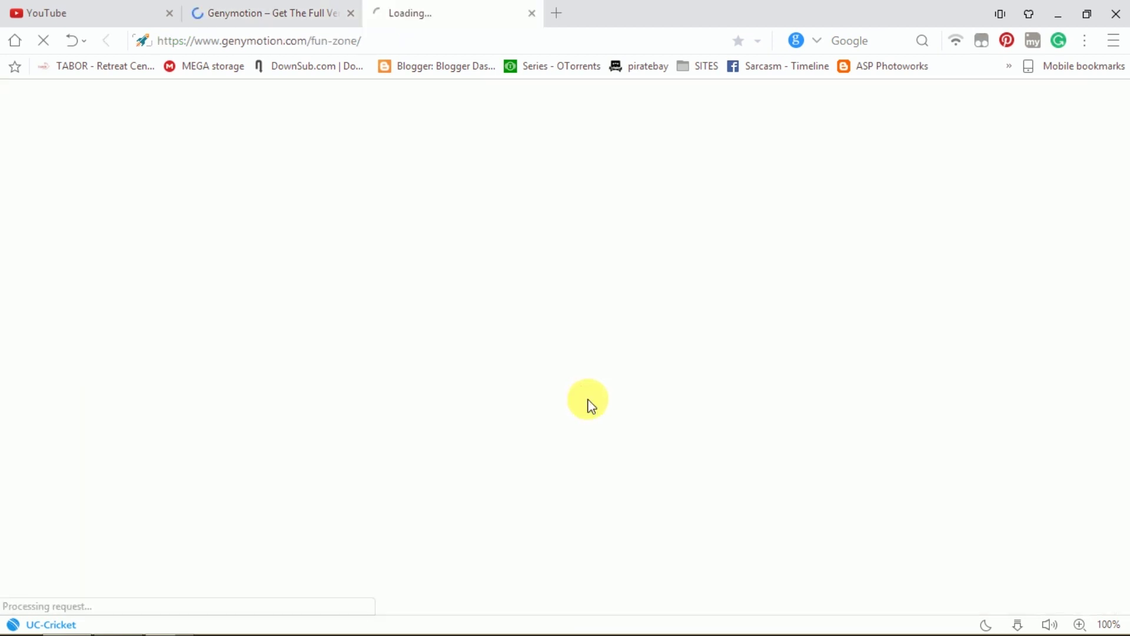
pyautogui.rightClick(587, 399)
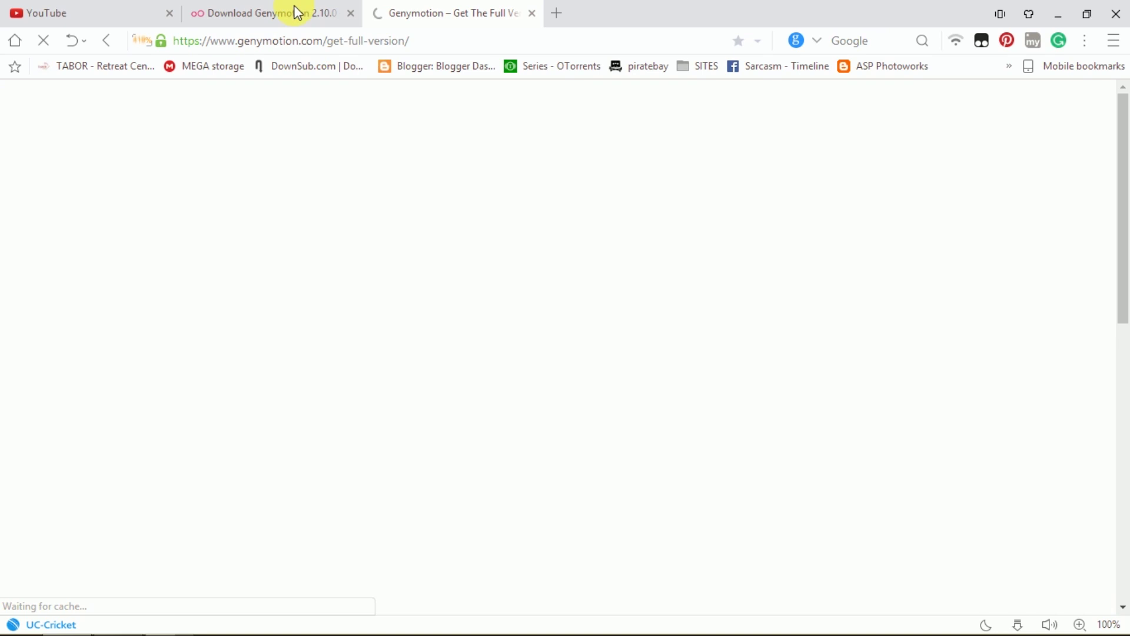
pyautogui.click(294, 12)
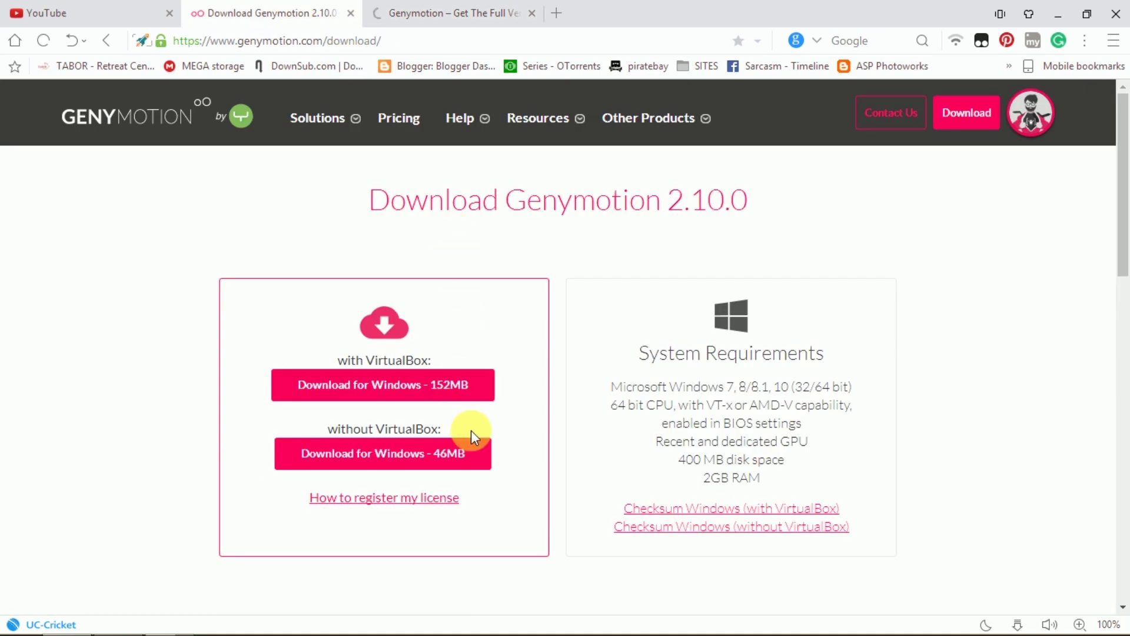
# Download the 152MB Windows installer with VirtualBox locally to the Downloads folder.
pyautogui.click(456, 389)
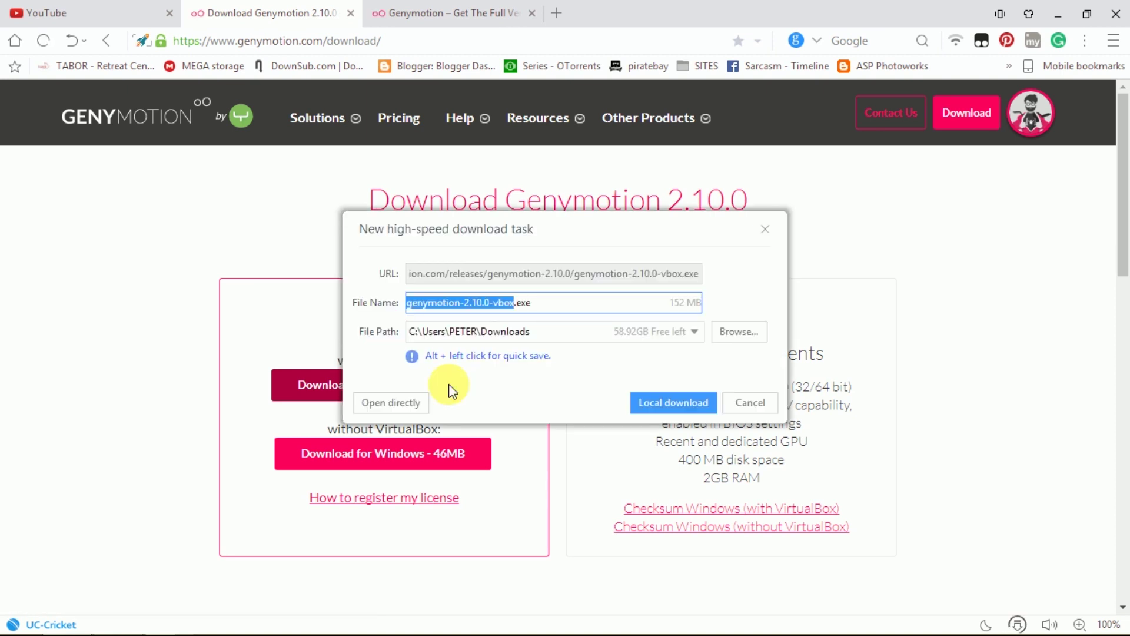
pyautogui.click(672, 402)
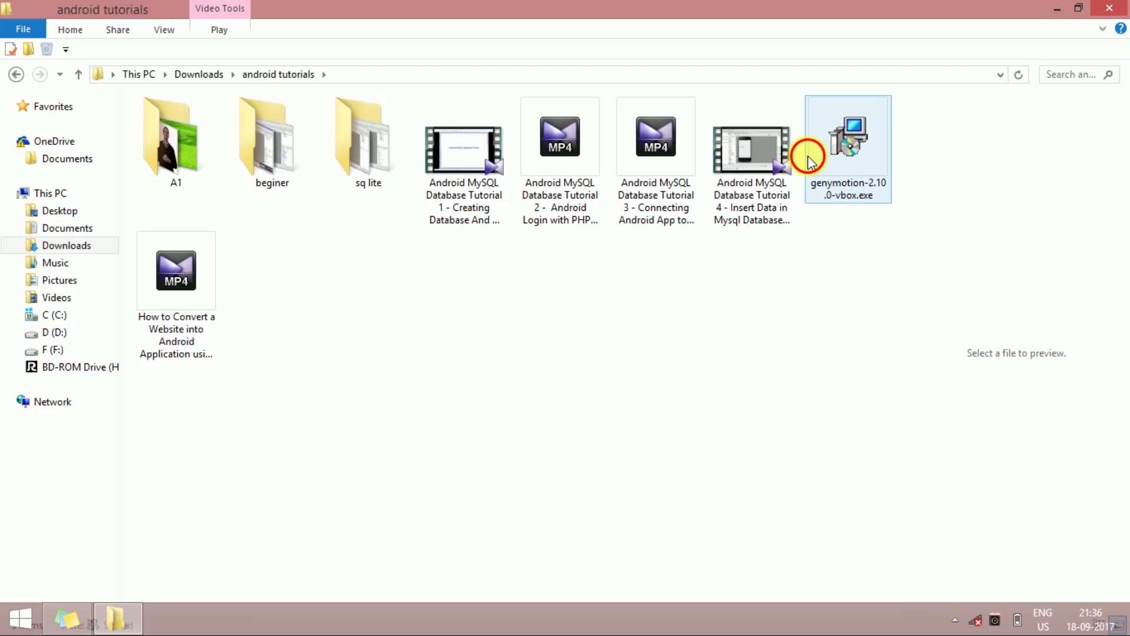
# Run the downloaded Genymotion installer as administrator, allowing it and confirming the setup language.
pyautogui.click(811, 154)
pyautogui.rightClick(809, 156)
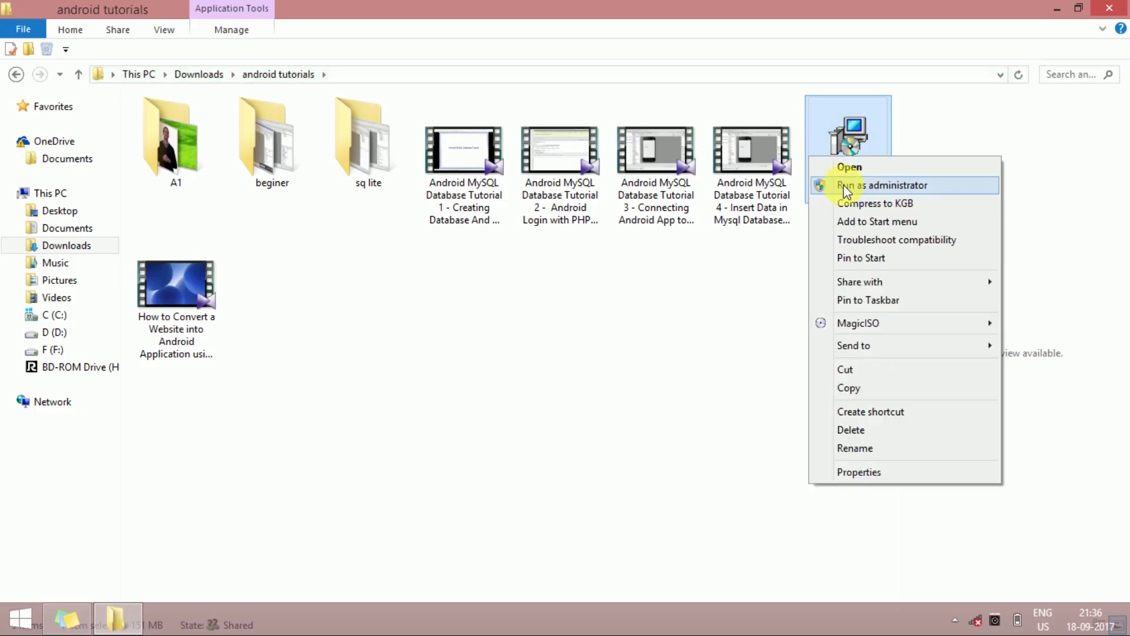
pyautogui.click(845, 186)
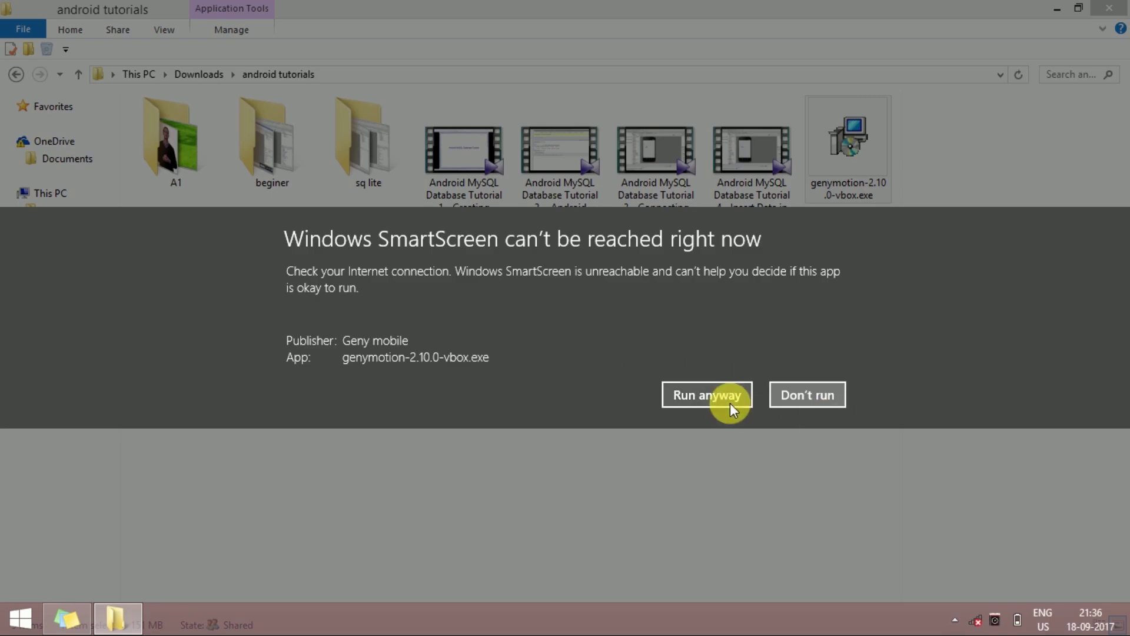
pyautogui.click(730, 404)
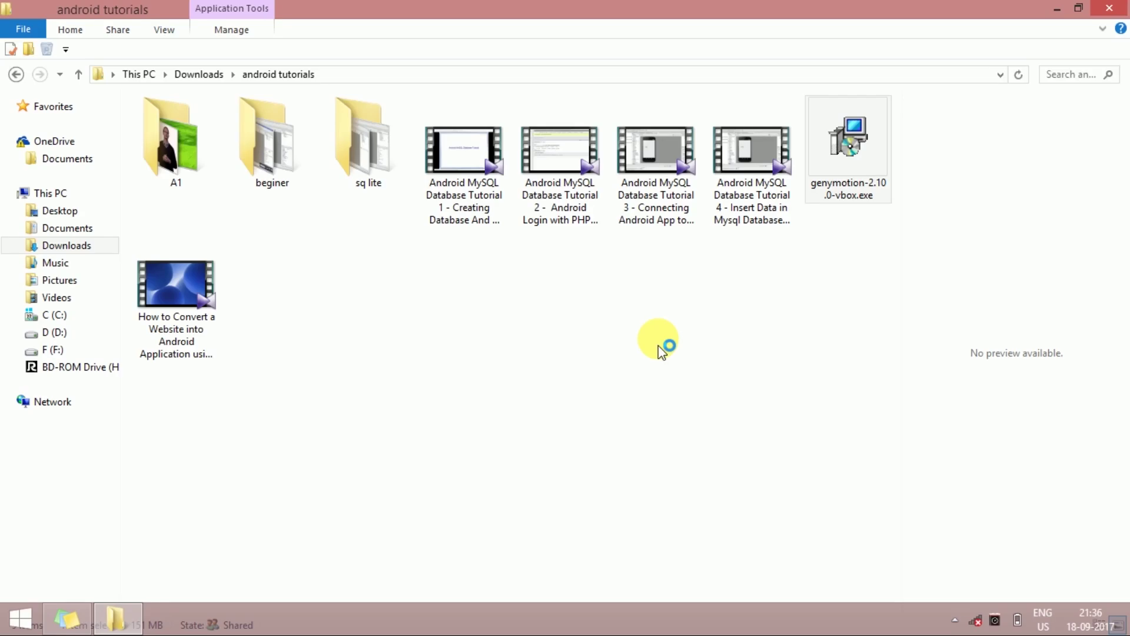
pyautogui.click(569, 363)
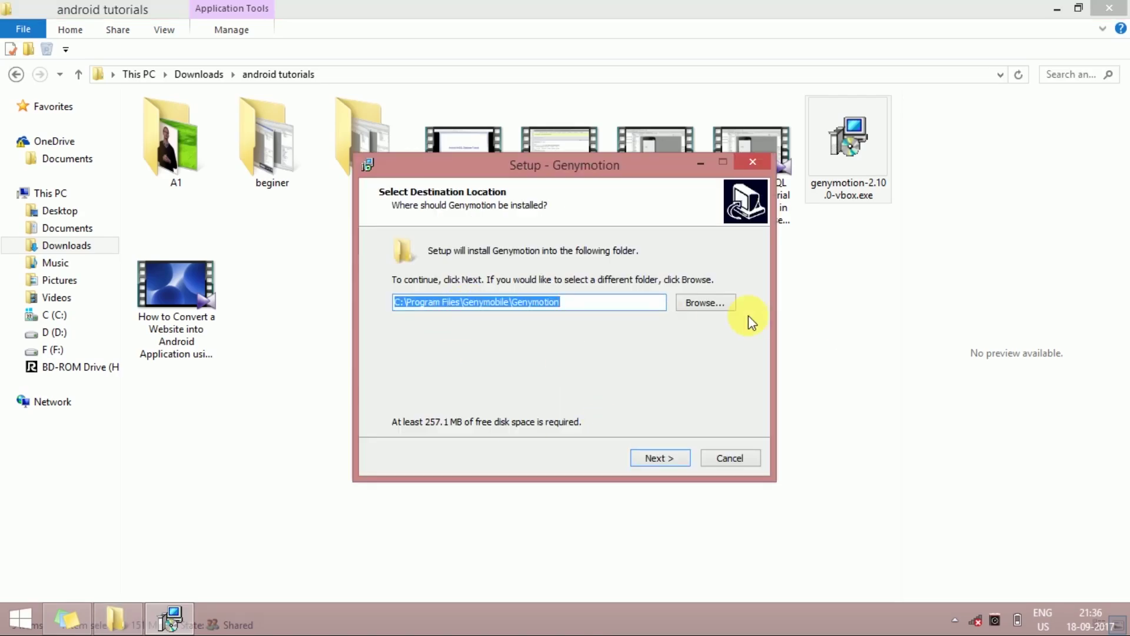
# Keep the default folder and desktop shortcut, skip the Start Menu folder, and install.
pyautogui.click(668, 457)
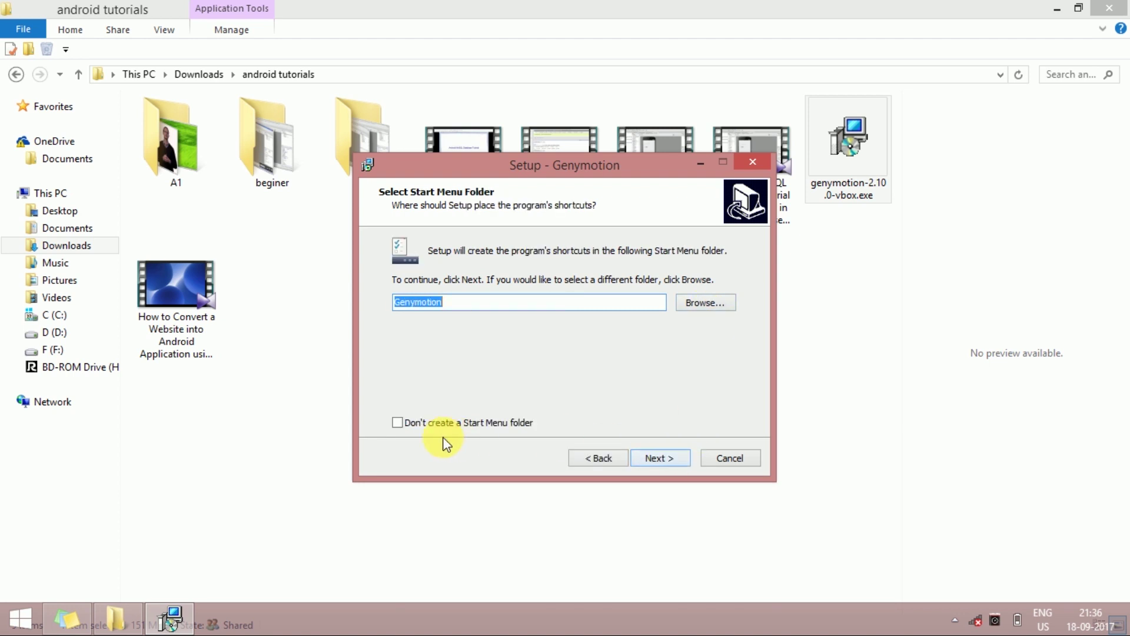
pyautogui.click(510, 425)
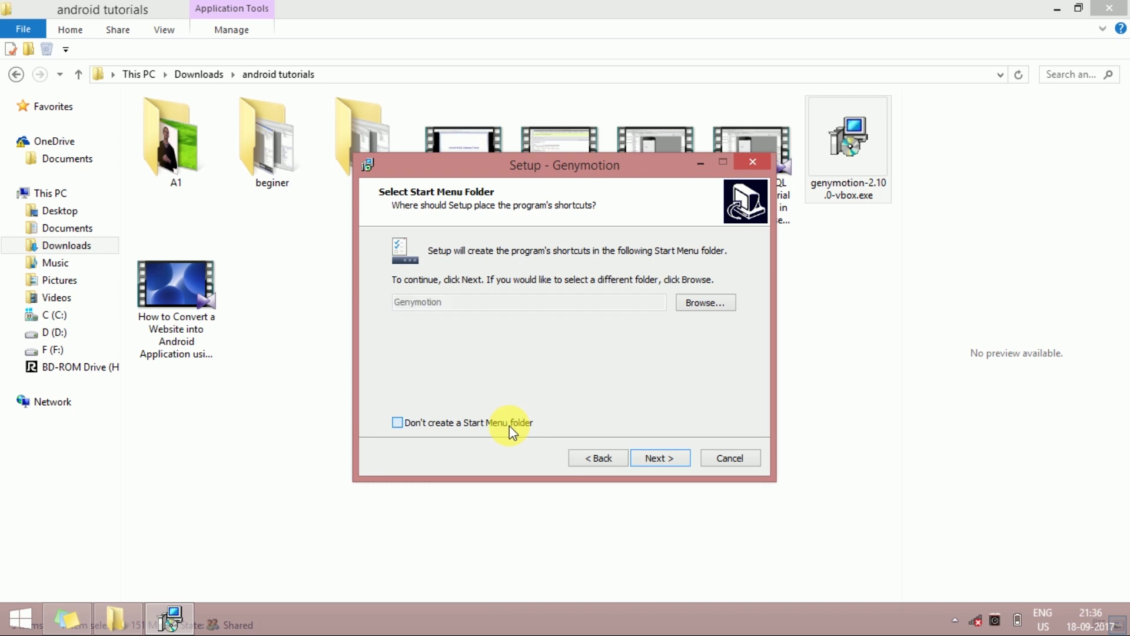
pyautogui.click(663, 459)
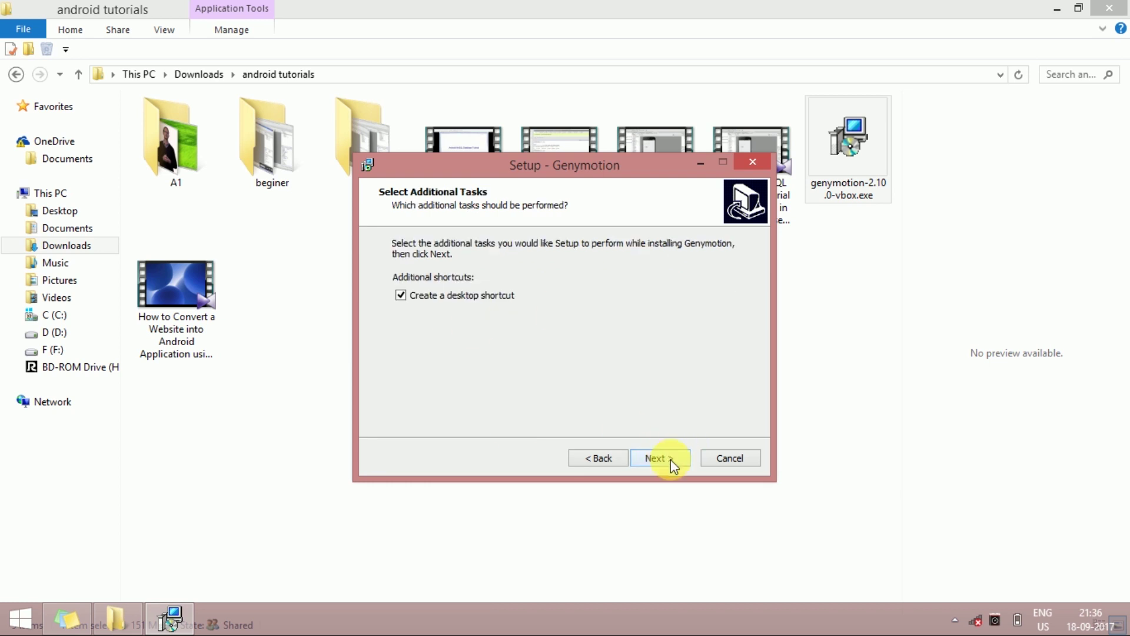
pyautogui.click(670, 459)
pyautogui.click(686, 457)
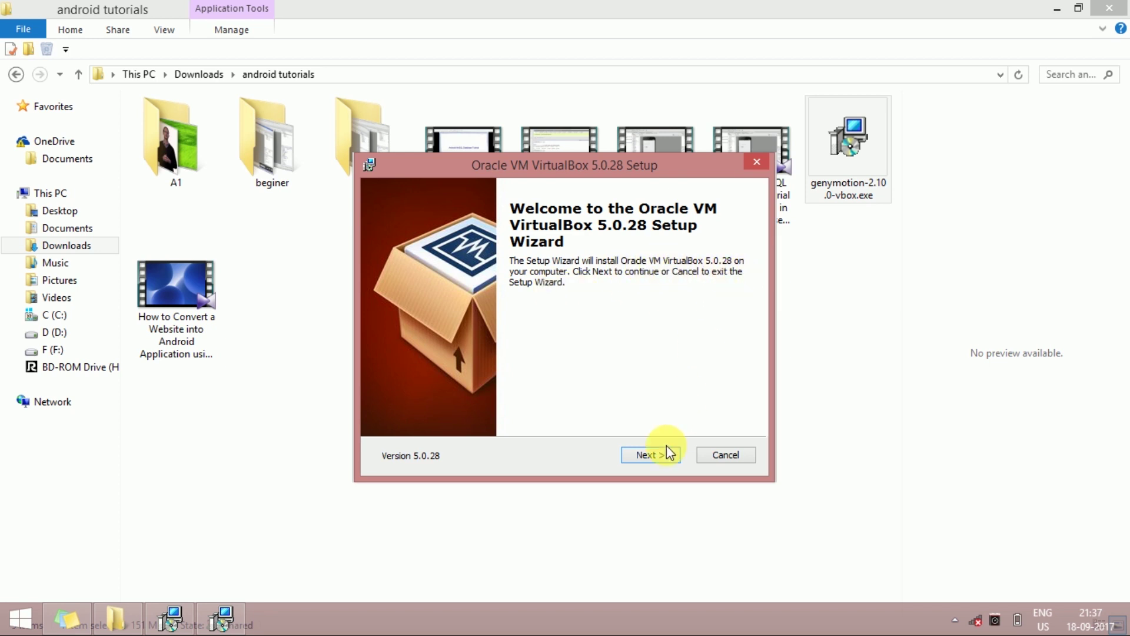
# Install VirtualBox 5.0.28 without Quick Launch Bar shortcut or file associations, accepting the network warning.
pyautogui.click(656, 458)
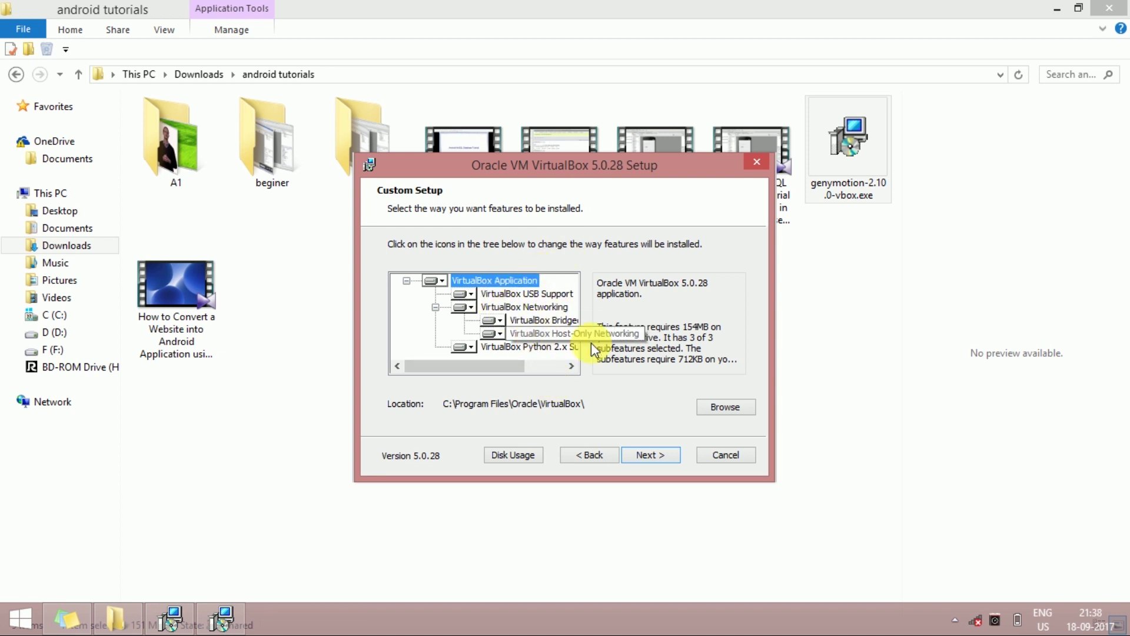
pyautogui.click(650, 454)
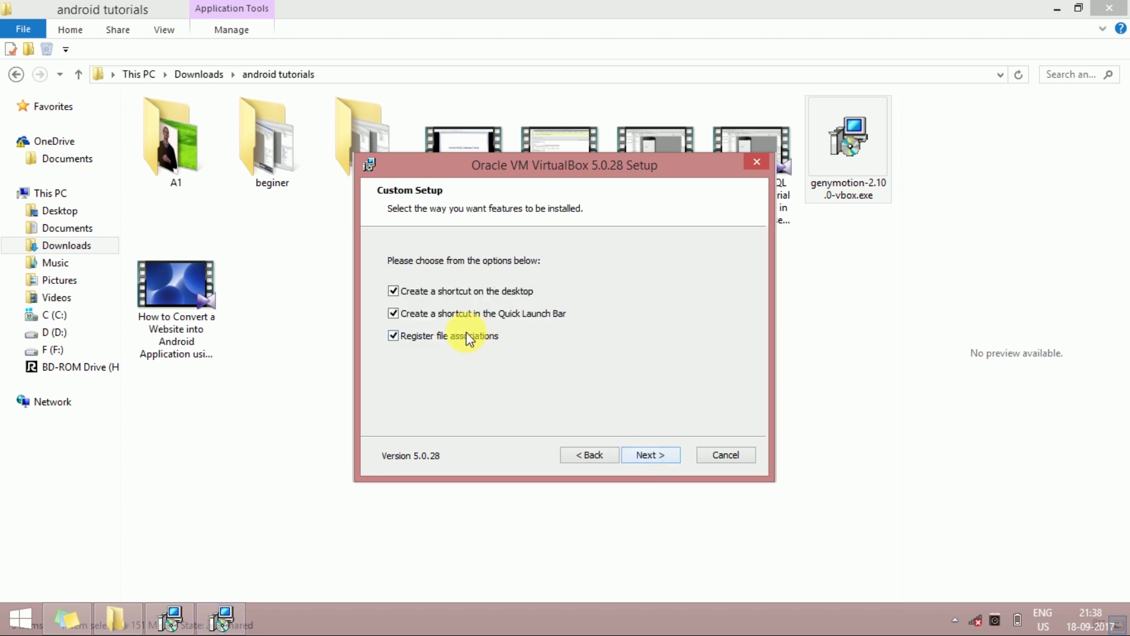
pyautogui.click(419, 315)
pyautogui.click(418, 336)
pyautogui.click(645, 454)
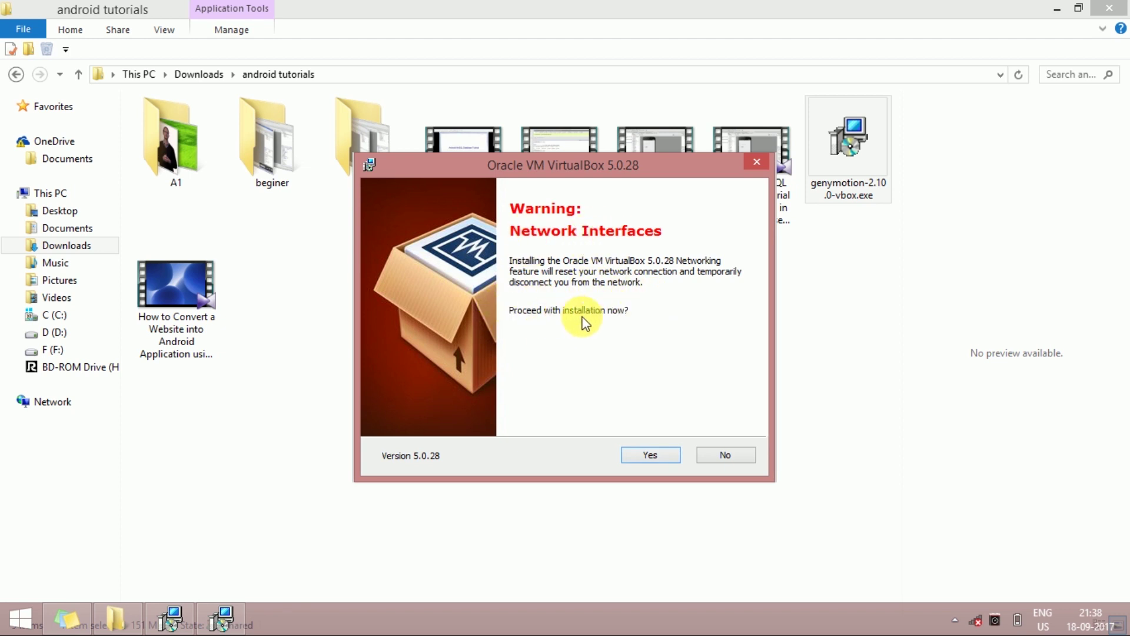
pyautogui.click(636, 453)
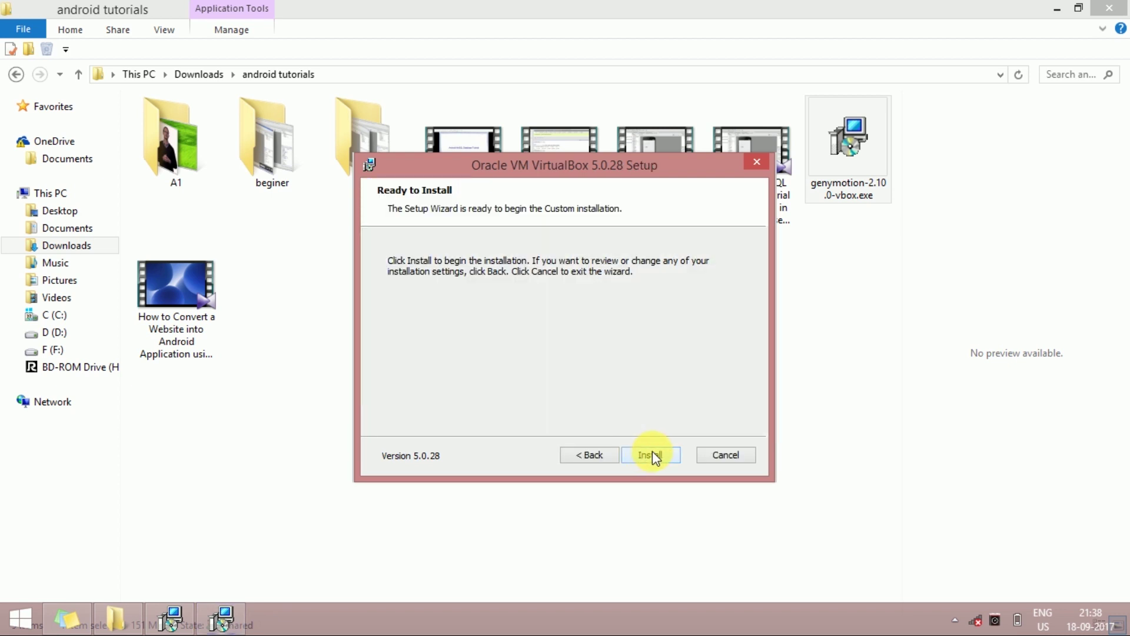
pyautogui.click(651, 455)
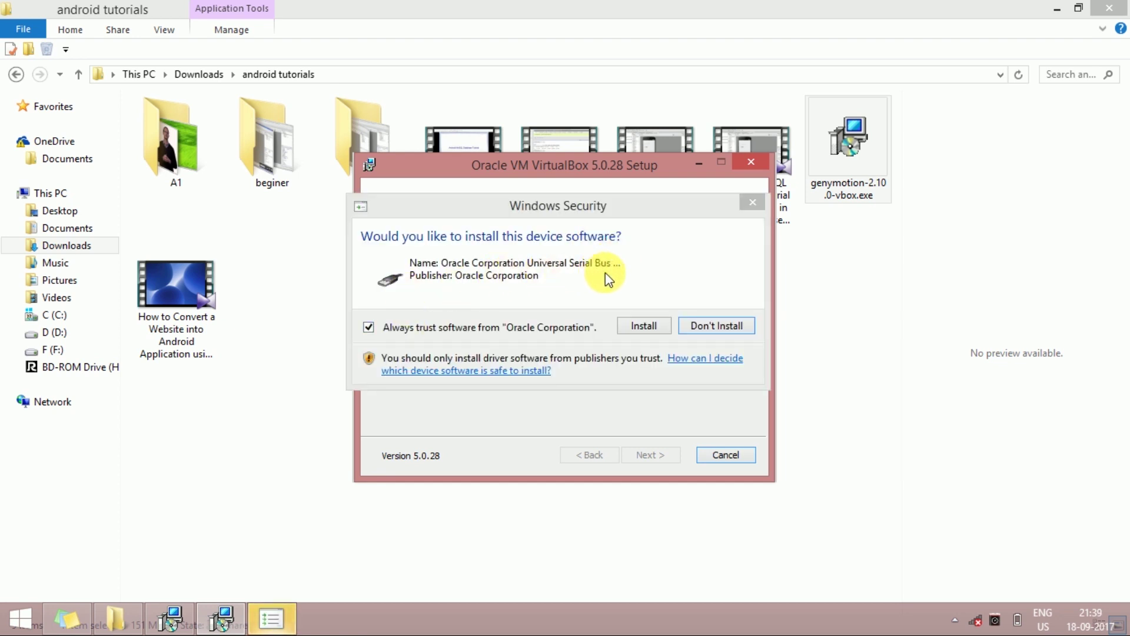
# Approve the Oracle USB device driver and finish setup with 'Launch Genymotion' checked.
pyautogui.click(636, 333)
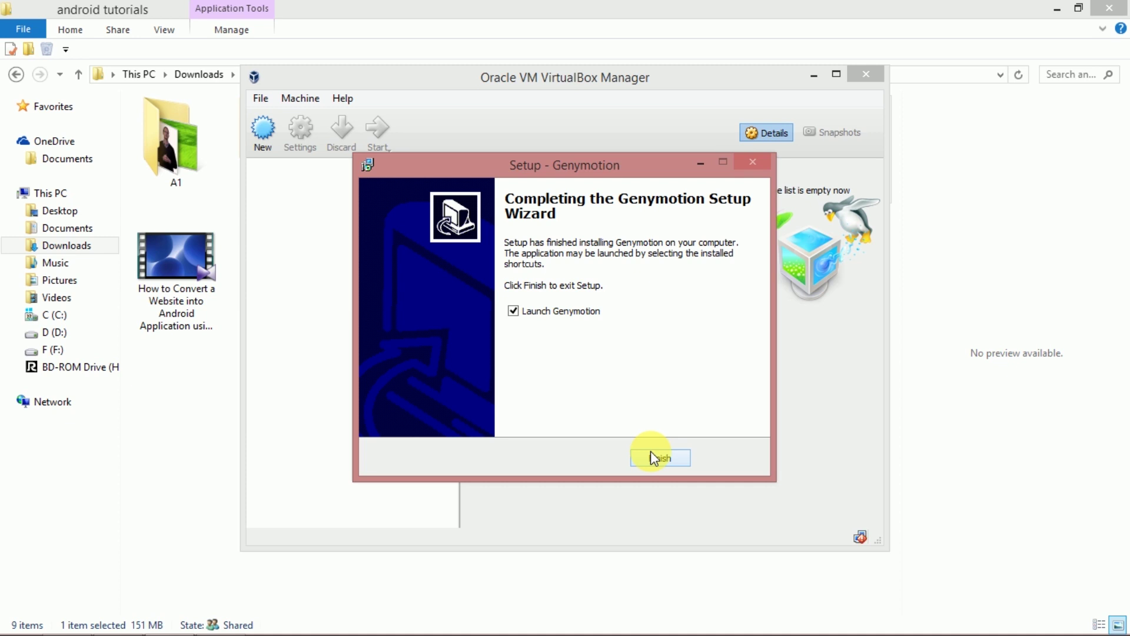
pyautogui.click(654, 458)
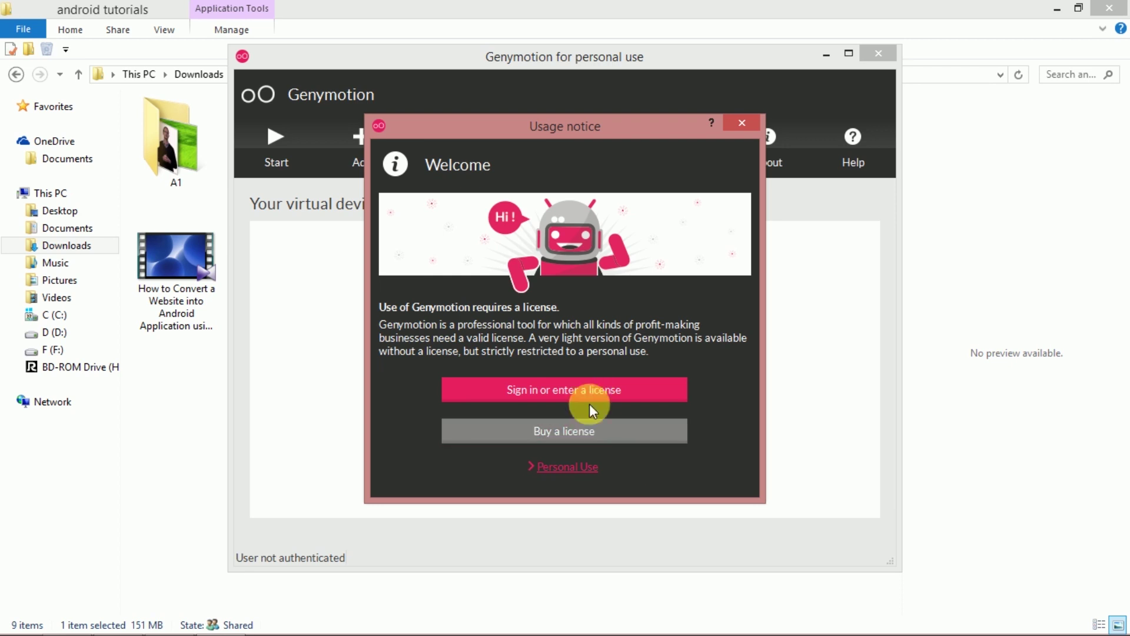
# Select Personal Use, scroll through the EULA, tick 'I have read and understood' and accept.
pyautogui.click(569, 468)
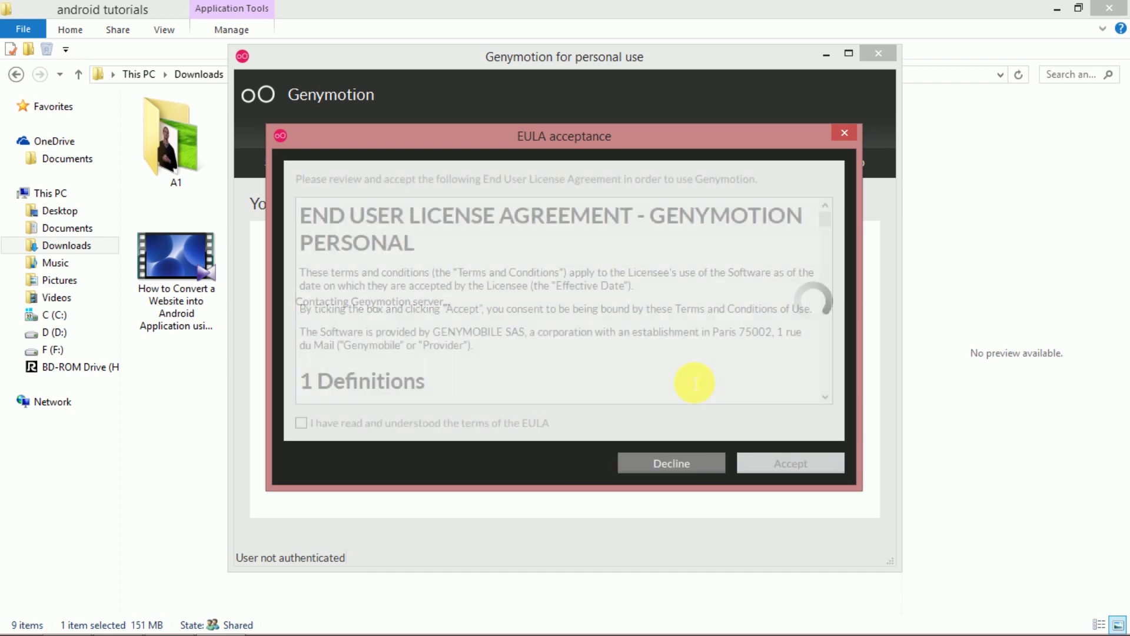
pyautogui.moveTo(825, 220); pyautogui.dragTo(825, 388)
pyautogui.click(306, 423)
pyautogui.click(783, 460)
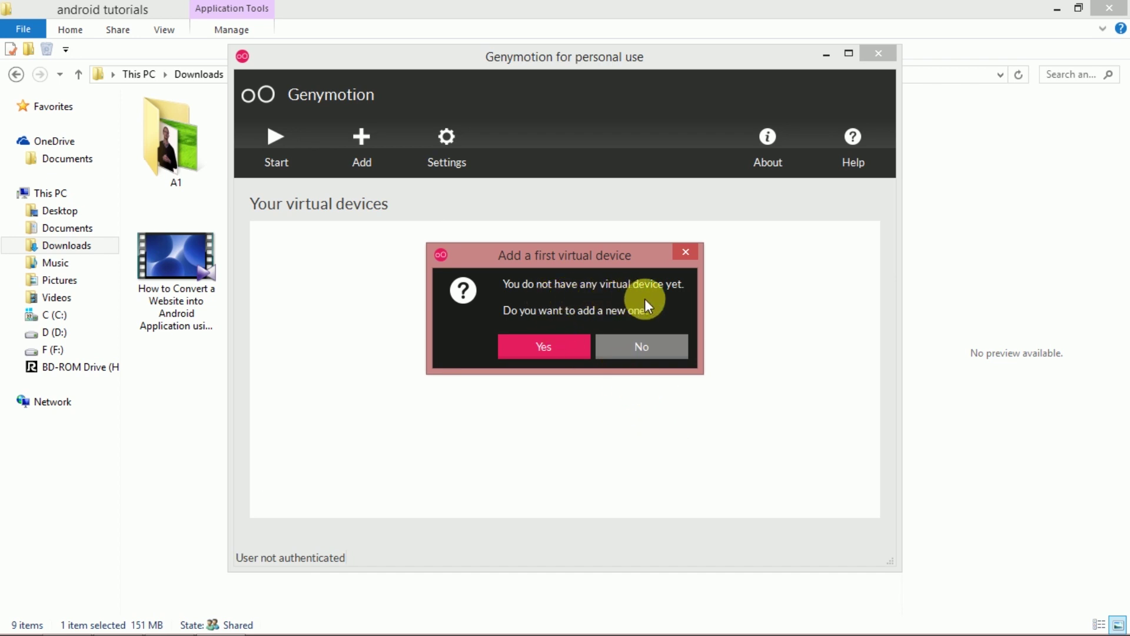
# Close the 'Add a first virtual device' prompt to reveal the empty device list.
pyautogui.click(567, 347)
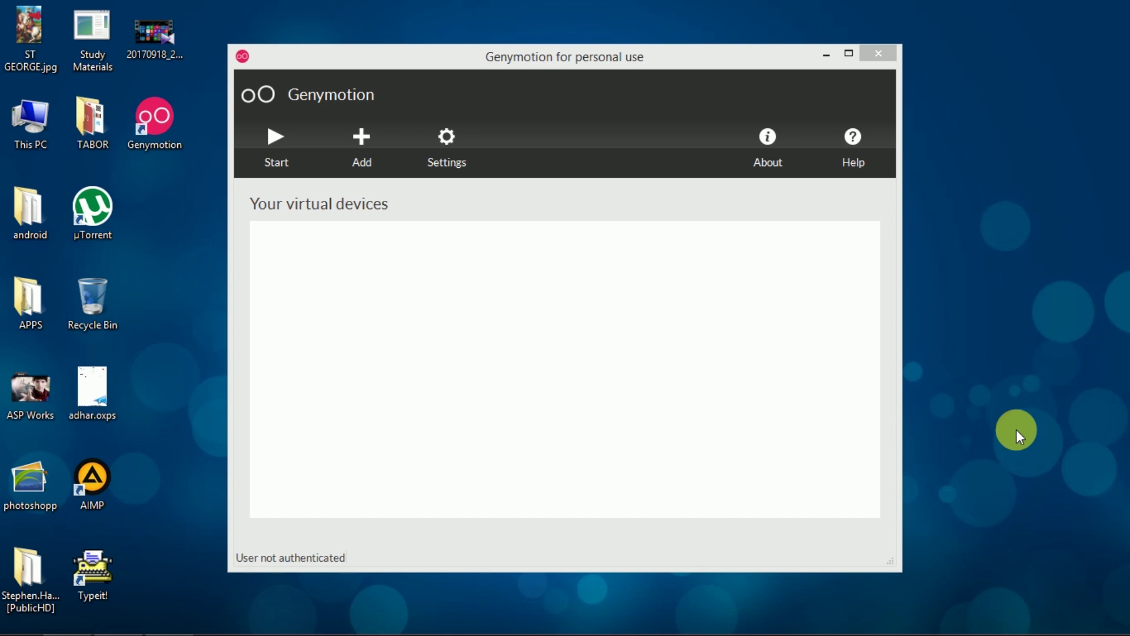
# Start adding a virtual device and sign in with the Genymotion account username and password.
pyautogui.click(347, 144)
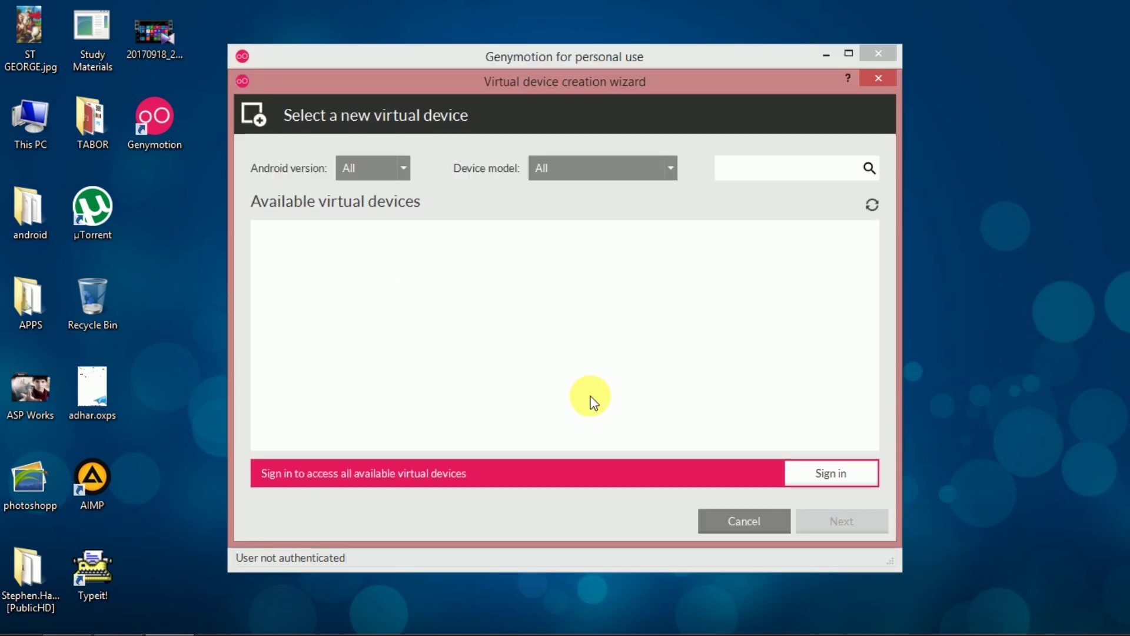
pyautogui.click(830, 473)
pyautogui.write('pe')
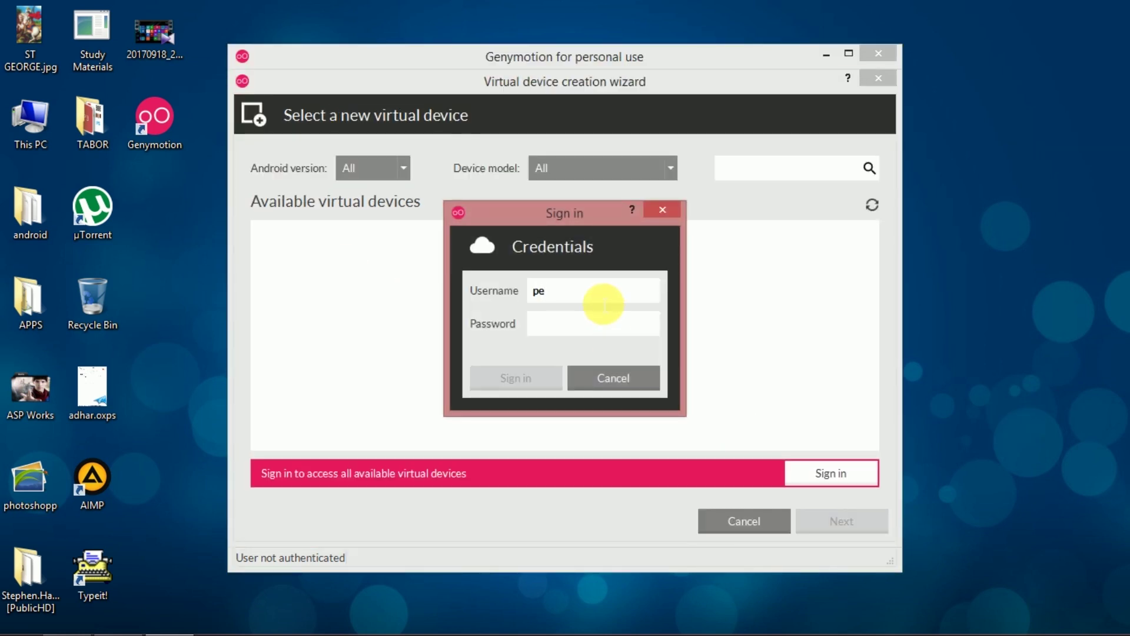
pyautogui.write('te')
pyautogui.press('BackSpace')
pyautogui.press('BackSpace')
pyautogui.press('BackSpace')
pyautogui.press('BackSpace')
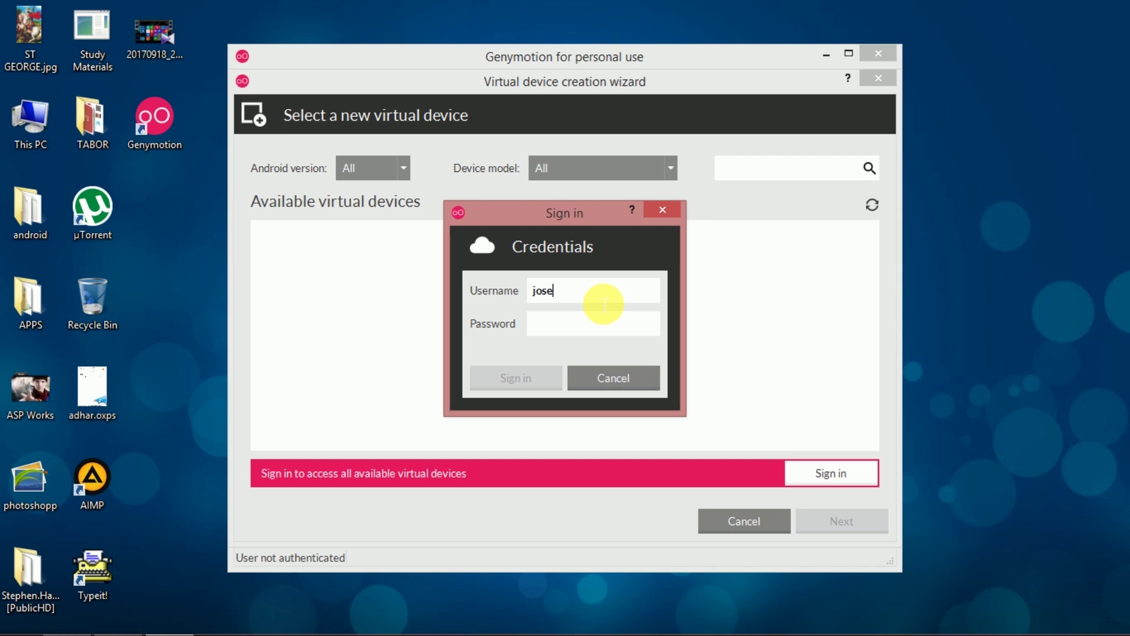
pyautogui.click(598, 328)
pyautogui.write('p')
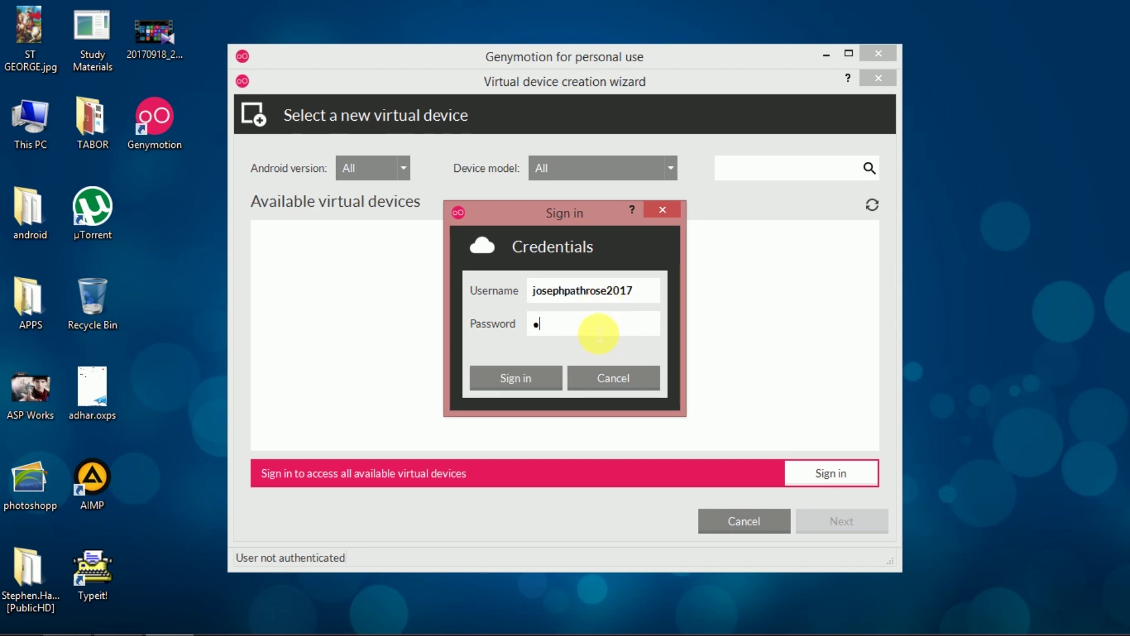
pyautogui.write('*****')
pyautogui.click(517, 376)
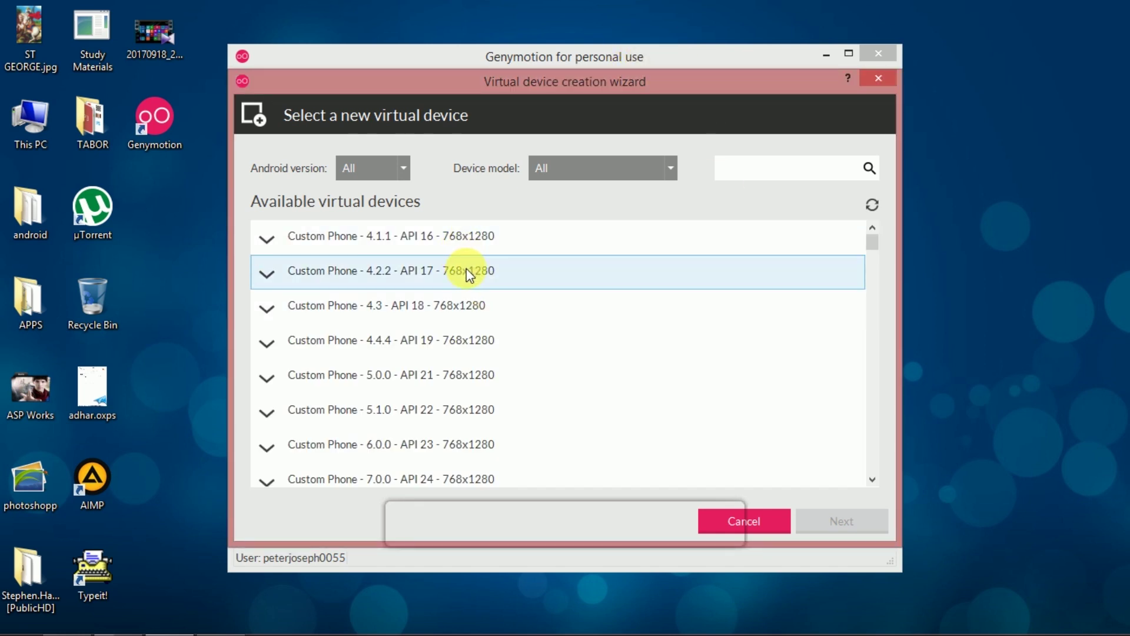
# Select Custom Phone - 4.1.1 - API 16 - 768x1280 from the available devices and continue.
pyautogui.scroll(-15, 475, 309)
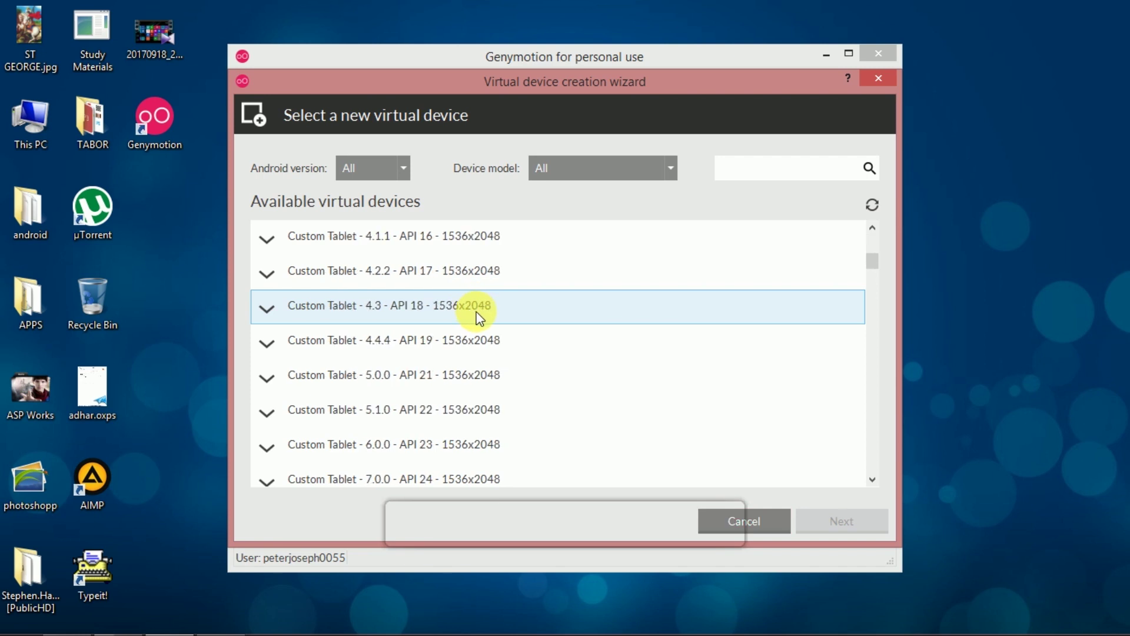
pyautogui.moveTo(869, 401); pyautogui.dragTo(871, 235)
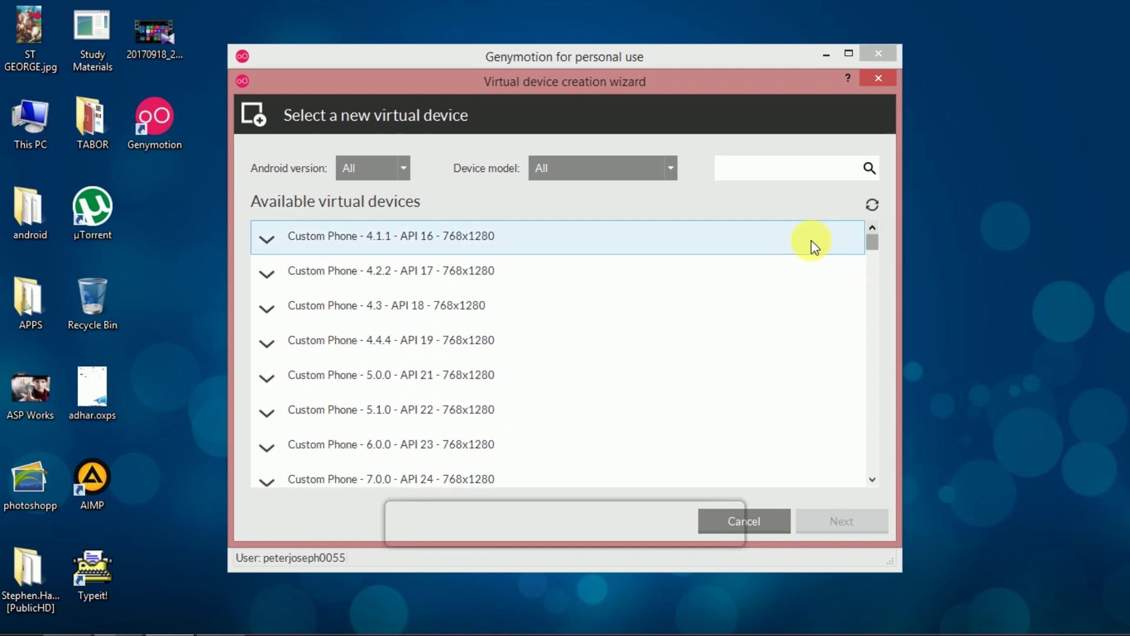
pyautogui.click(503, 242)
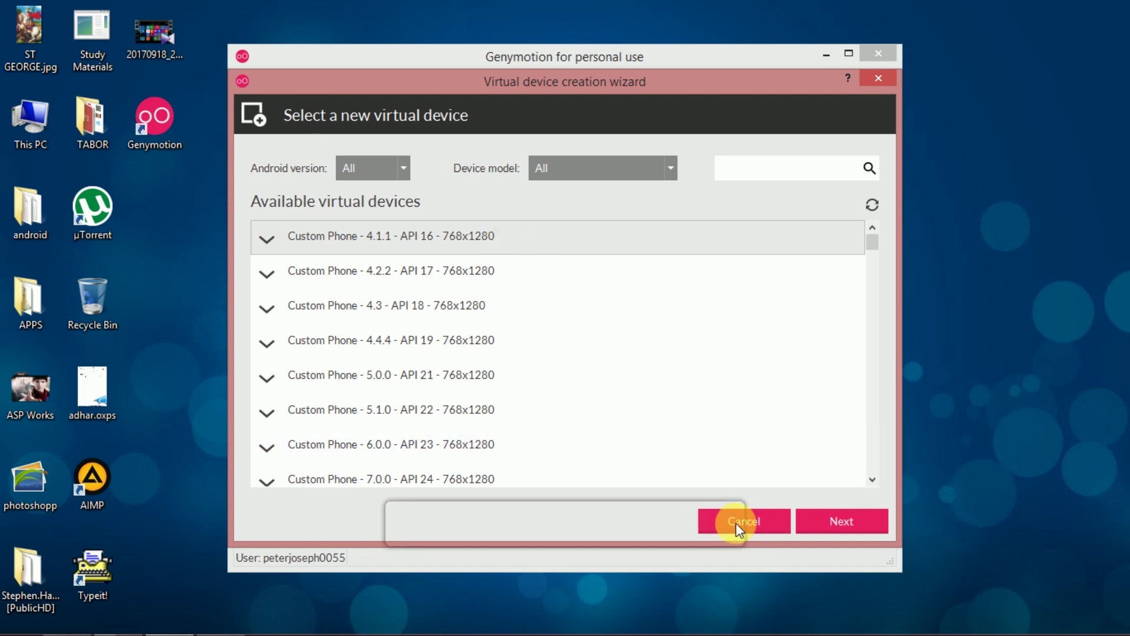
pyautogui.click(838, 523)
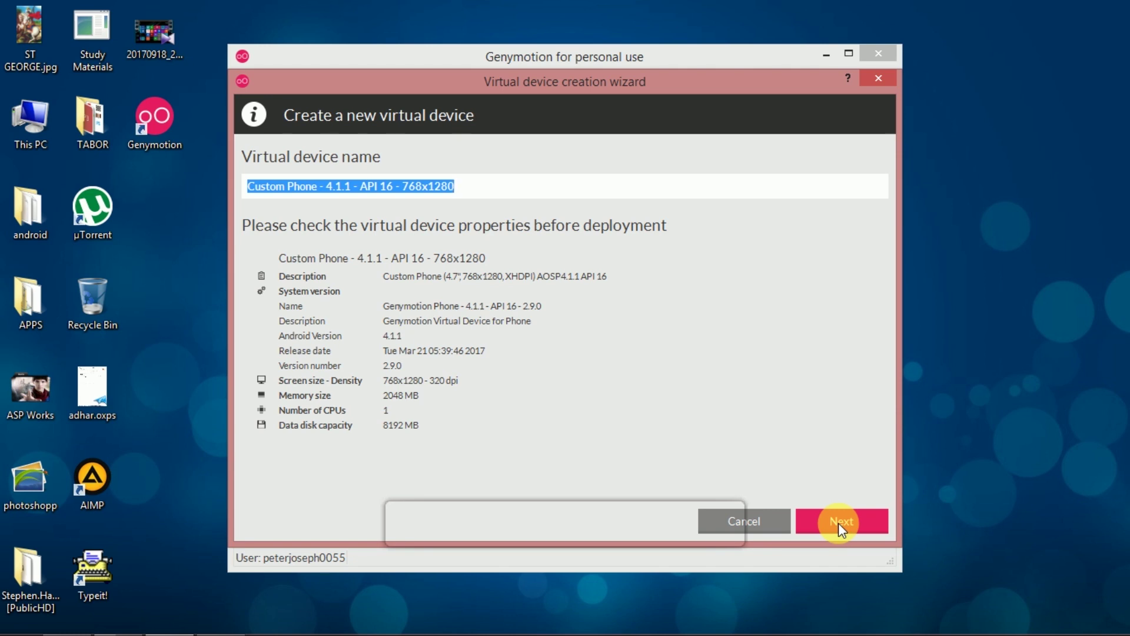
# Deploy the Custom Phone 4.1.1 device, close the wizard, and start it.
pyautogui.click(838, 522)
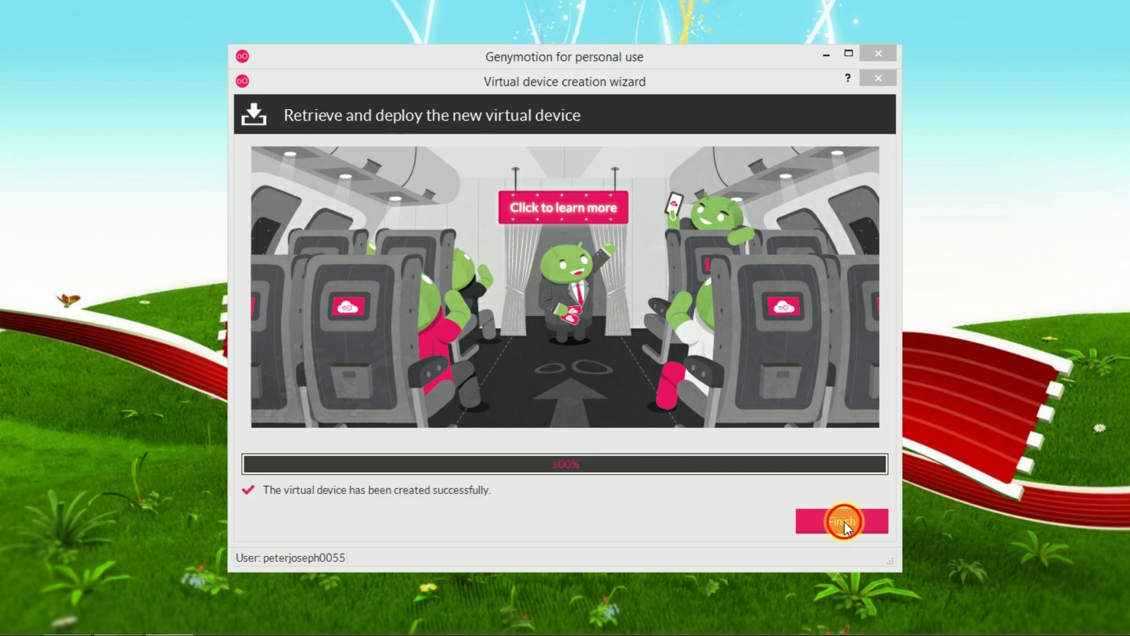
pyautogui.click(840, 517)
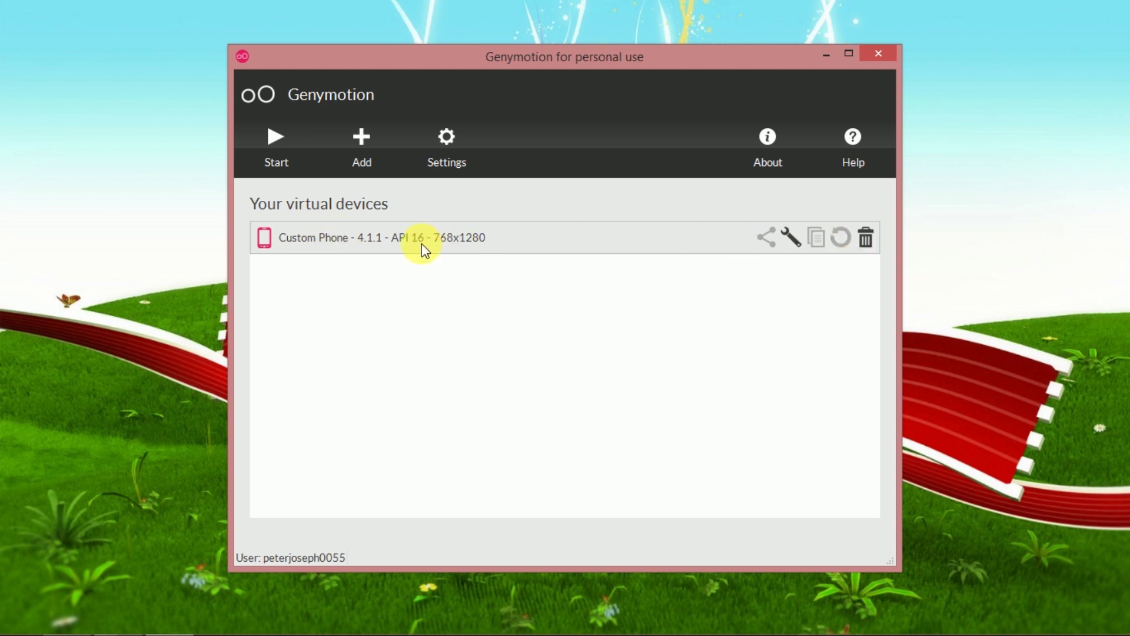
pyautogui.click(273, 148)
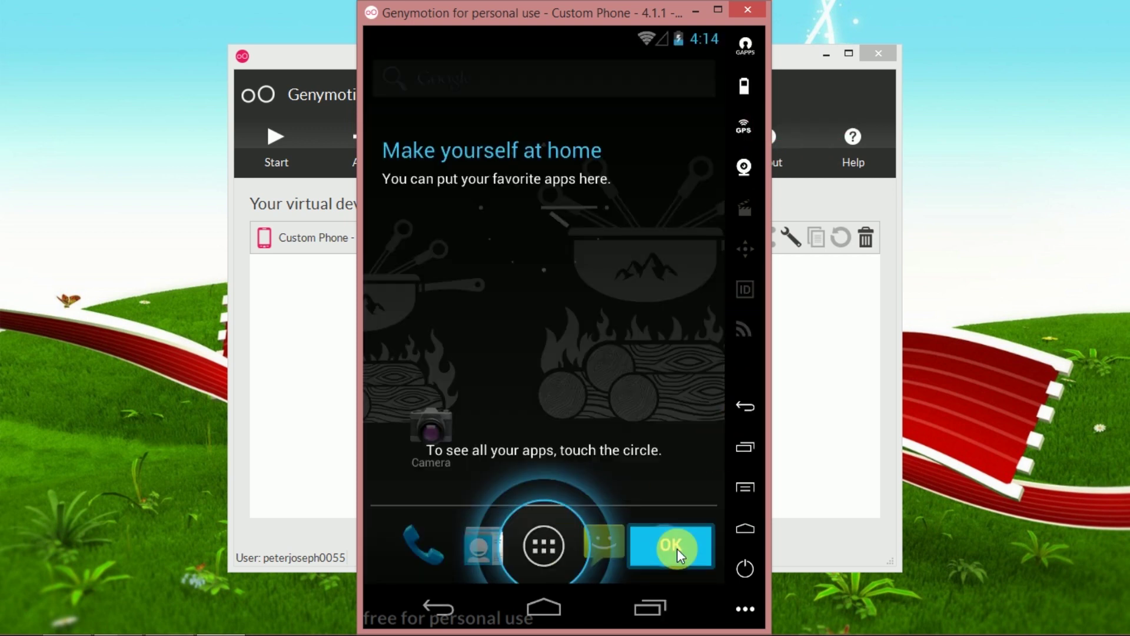
# Dismiss the home-screen and app-list tutorials on the virtual phone, returning home.
pyautogui.click(677, 549)
pyautogui.click(546, 545)
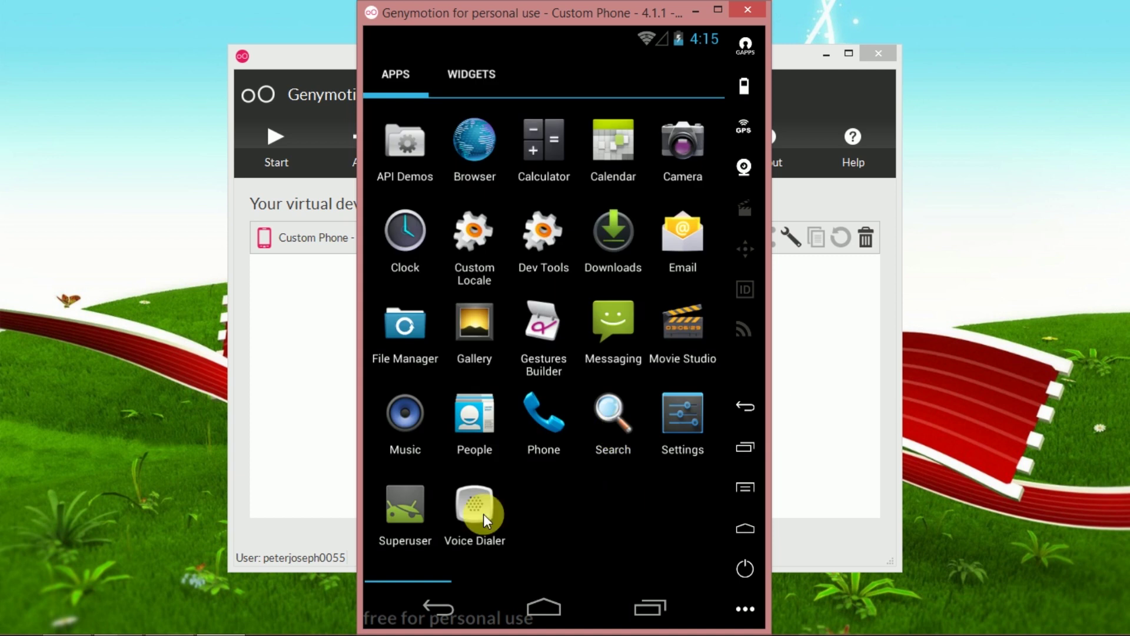
pyautogui.click(654, 533)
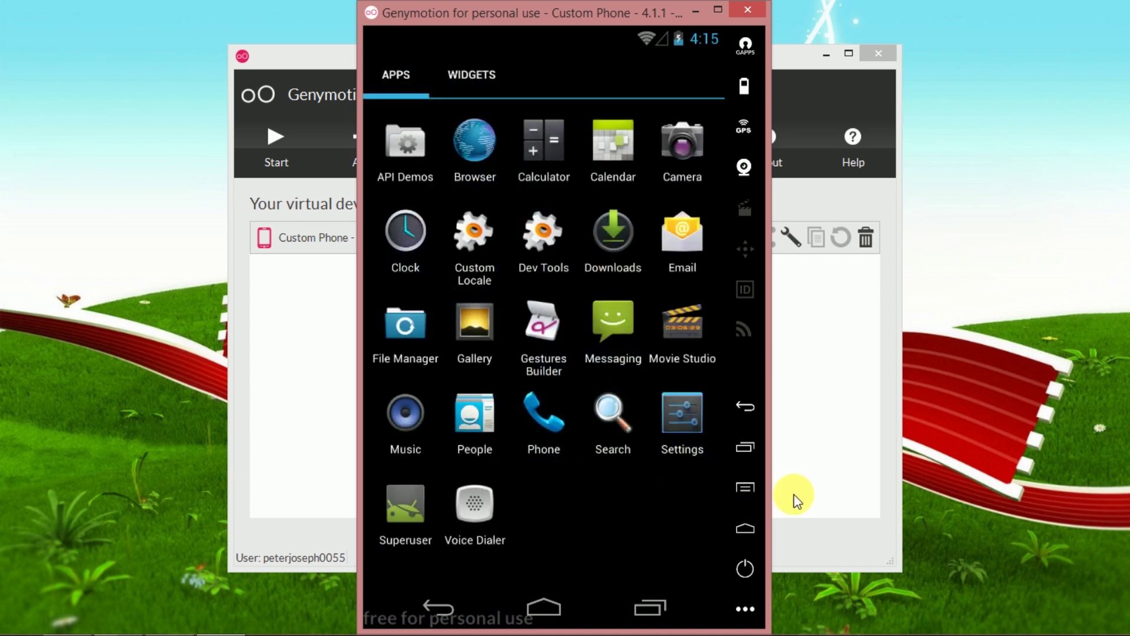
pyautogui.click(742, 405)
# Browse the phone's installed apps and the available widgets.
pyautogui.click(548, 541)
pyautogui.scroll(-1, 573, 459)
pyautogui.scroll(1, 457, 362)
pyautogui.click(492, 83)
pyautogui.scroll(1, 612, 353)
# View the storage details in the phone's Settings, then return to the home screen.
pyautogui.click(681, 427)
pyautogui.scroll(-2, 583, 262)
pyautogui.scroll(2, 582, 261)
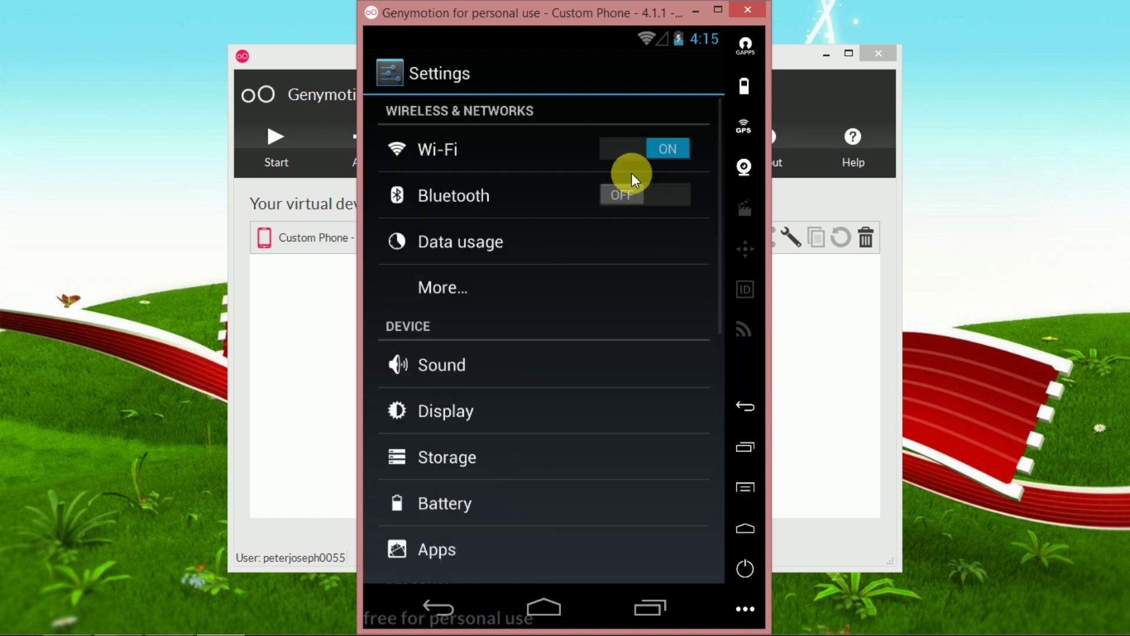
pyautogui.click(590, 453)
pyautogui.click(740, 419)
pyautogui.click(740, 418)
pyautogui.click(738, 421)
# Try the Camera app in photo mode, then switch over to Android Studio.
pyautogui.click(425, 436)
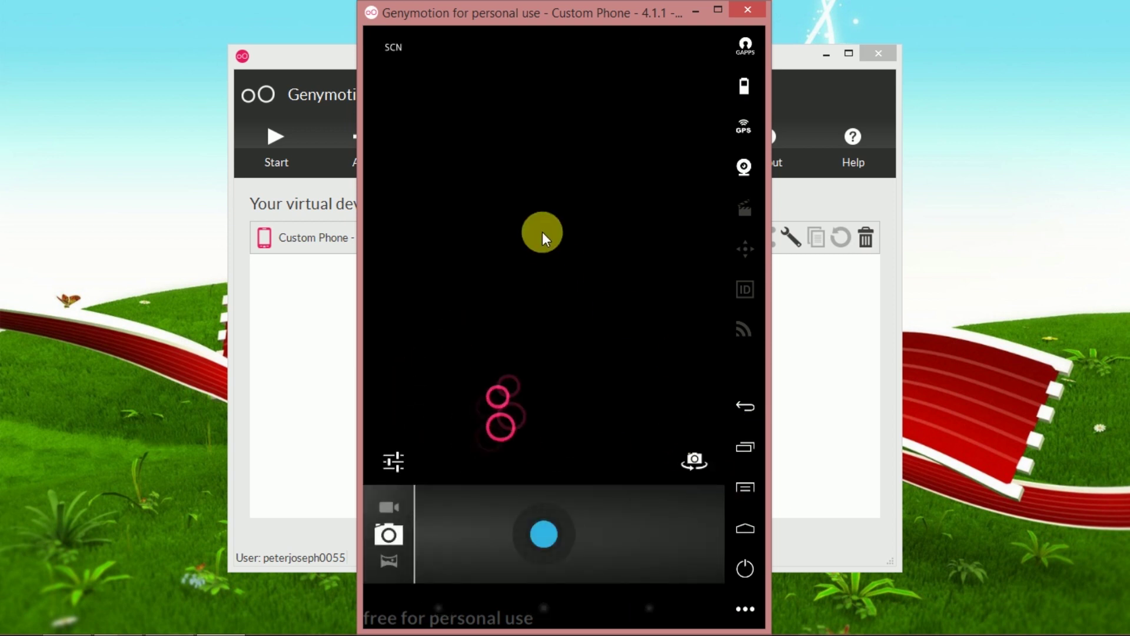
pyautogui.click(393, 542)
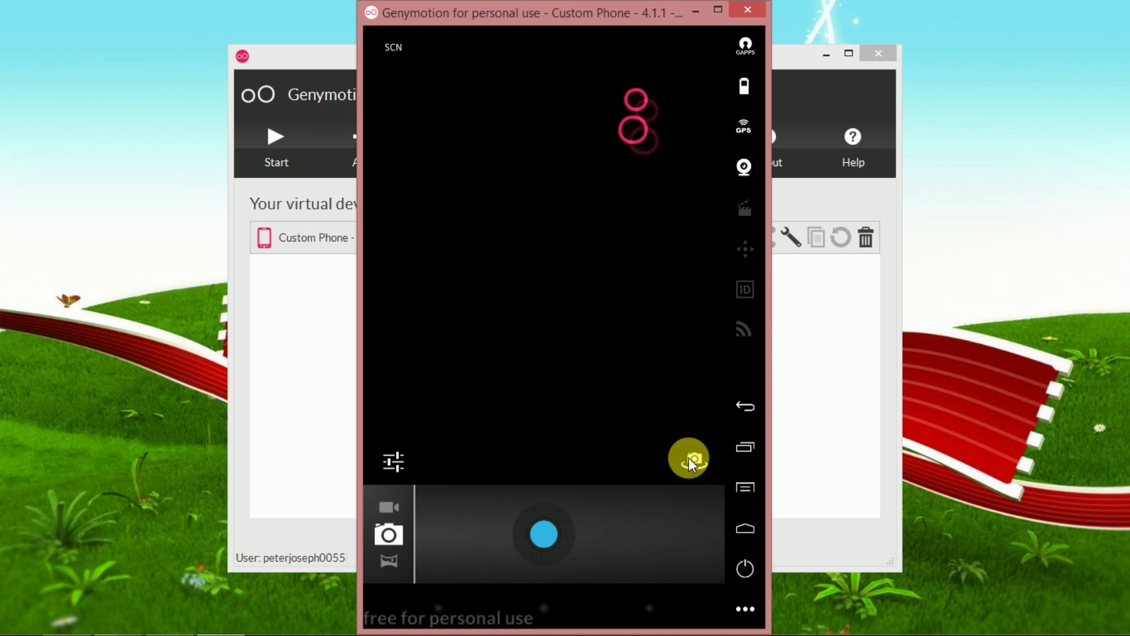
pyautogui.click(747, 411)
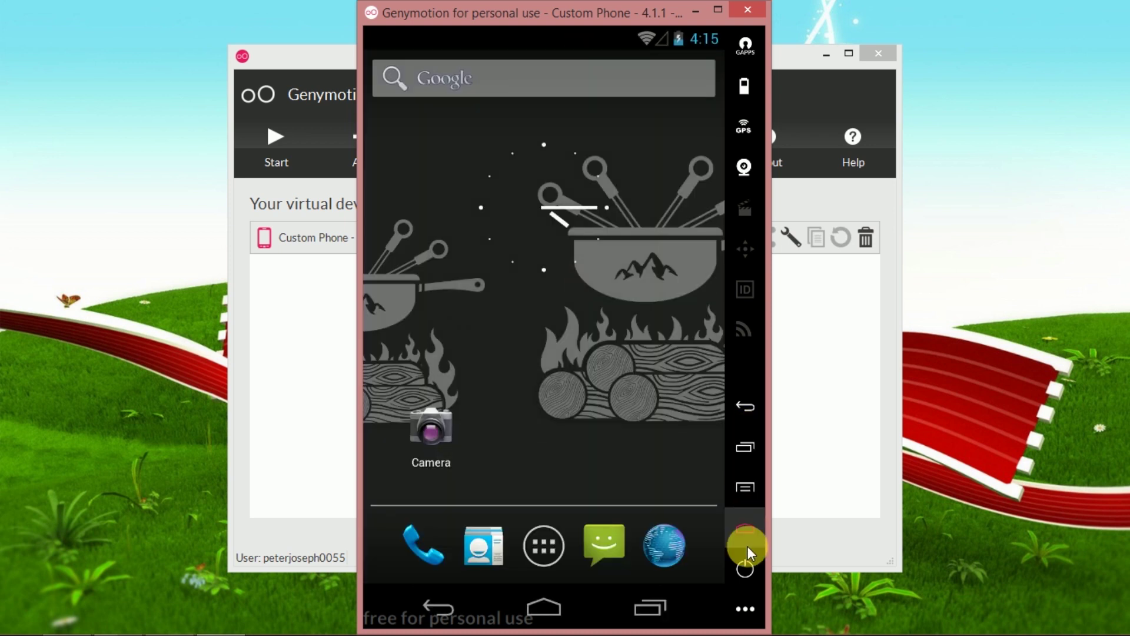
pyautogui.hotkey('alt', 'Tab')
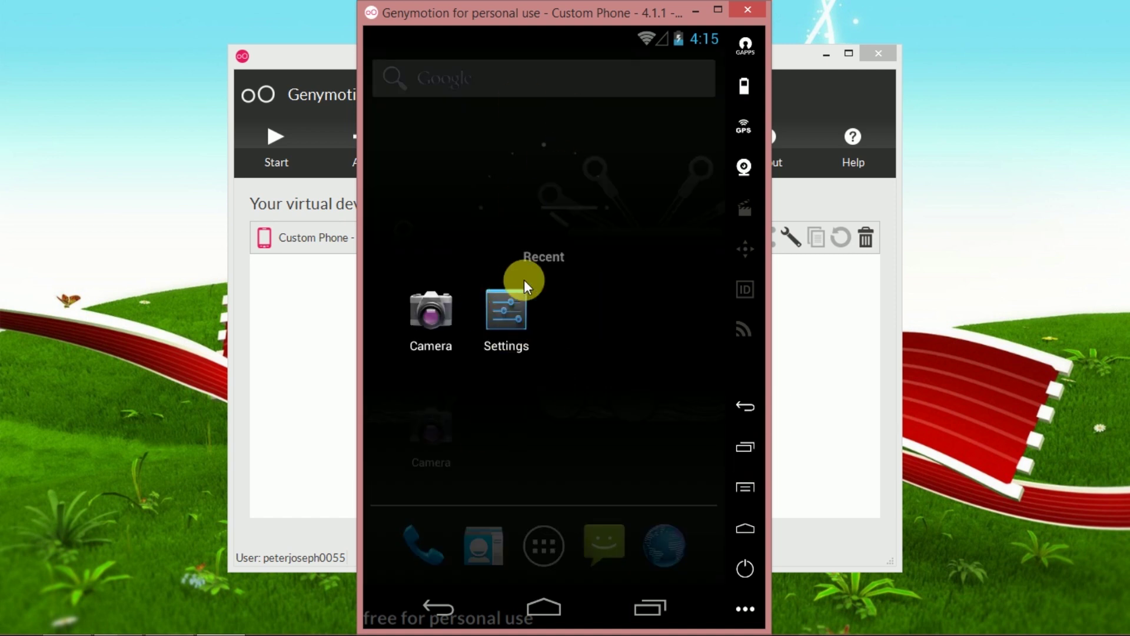
pyautogui.click(106, 621)
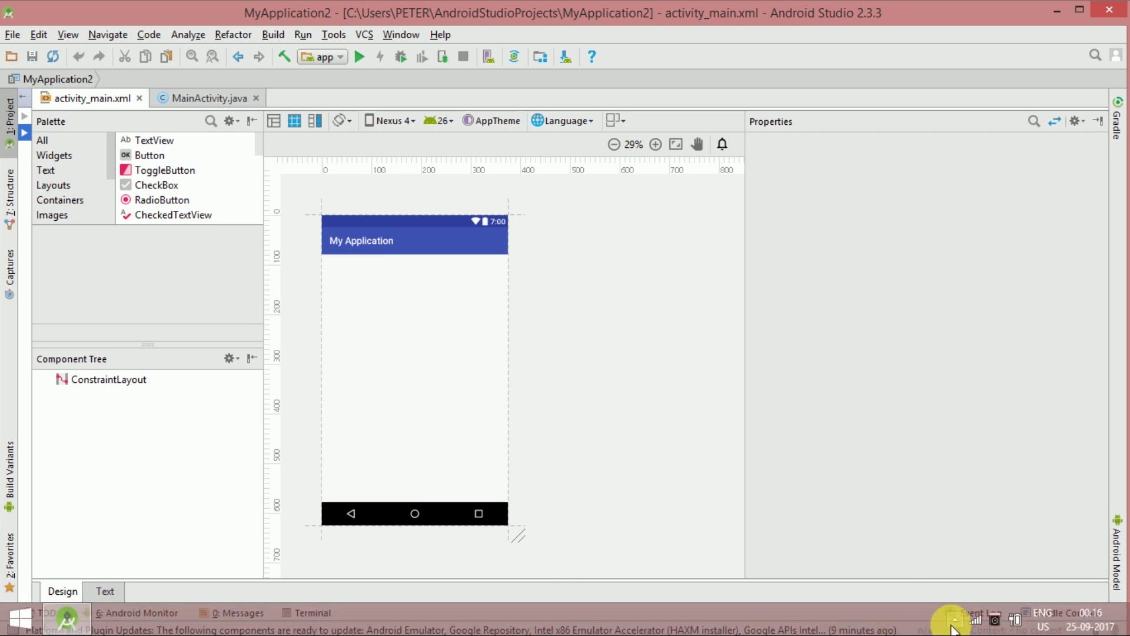
# Open Android Studio's Settings dialog from the File menu.
pyautogui.click(12, 35)
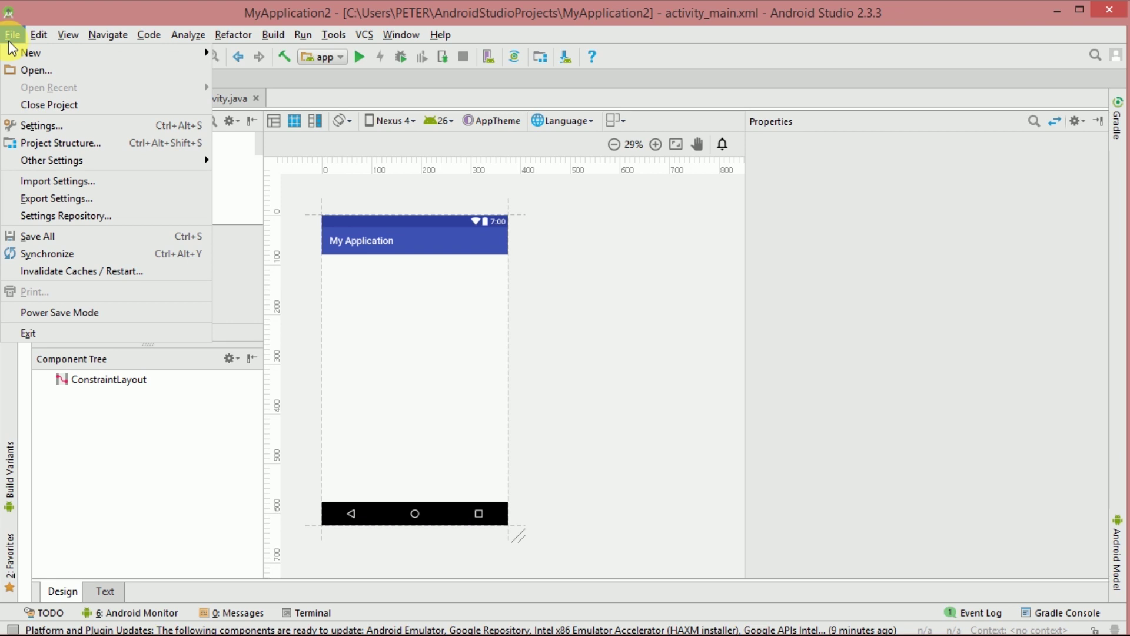
pyautogui.click(44, 131)
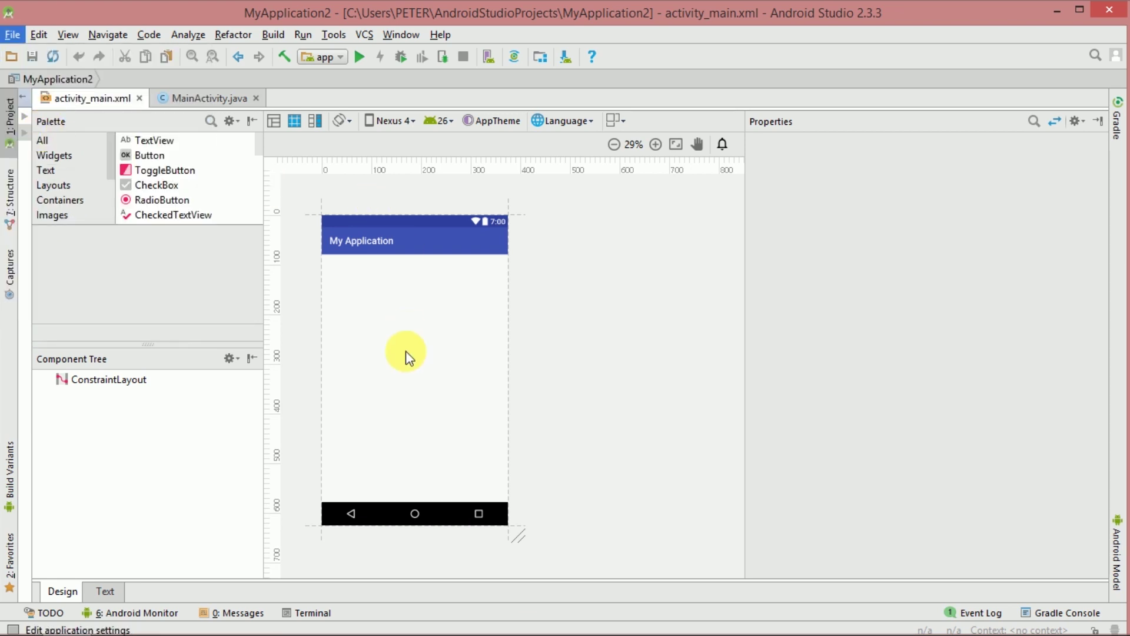